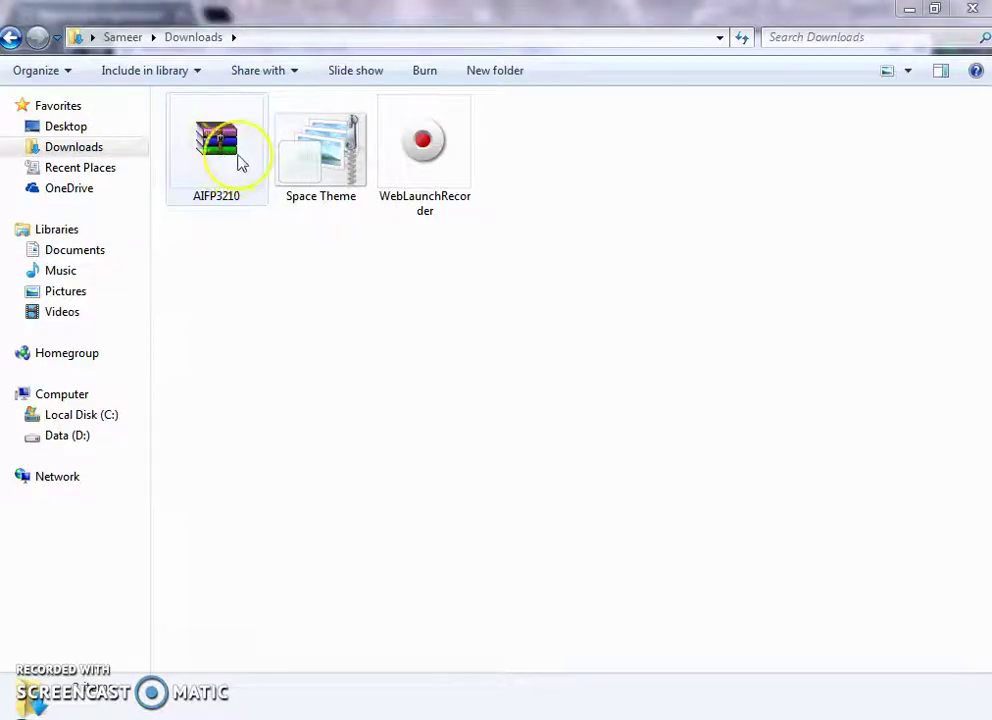
Switch to the Local Disk (C:) window and select the AIFP3210 folder.
click(337, 602)
click(231, 150)
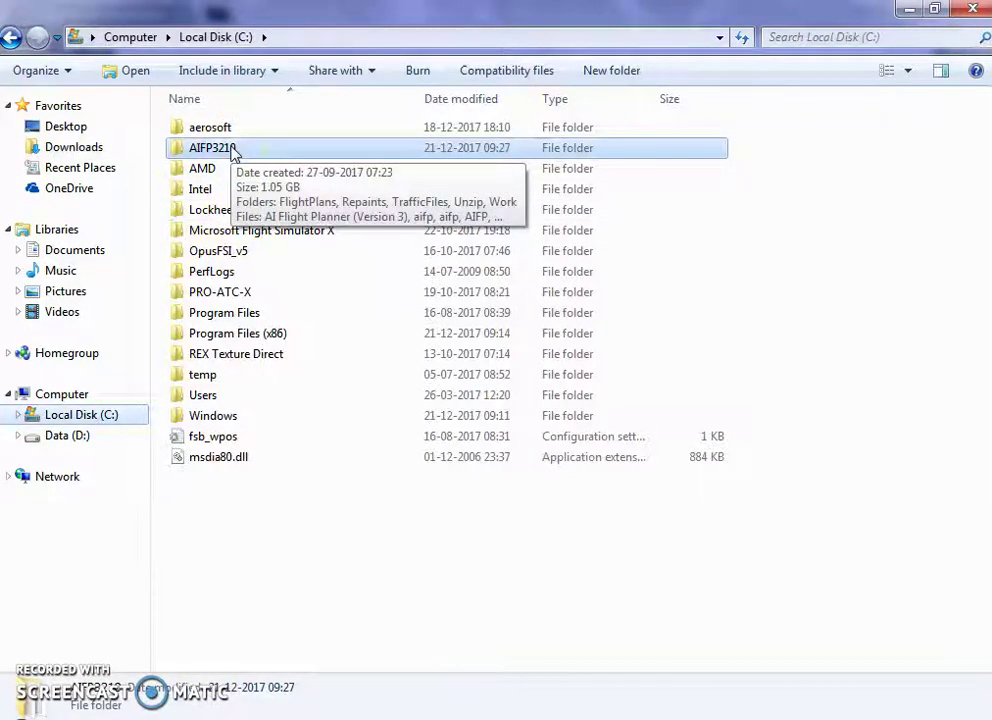
Open the AIFP3210 folder and start the AIFP3 flight planner application.
double_click(231, 150)
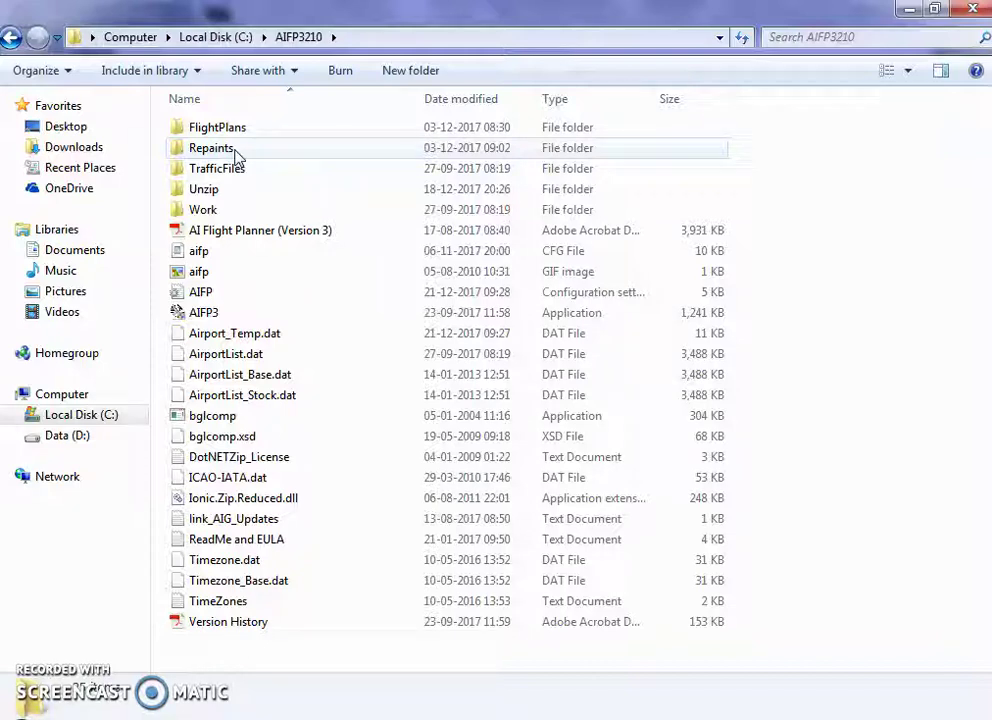
click(213, 316)
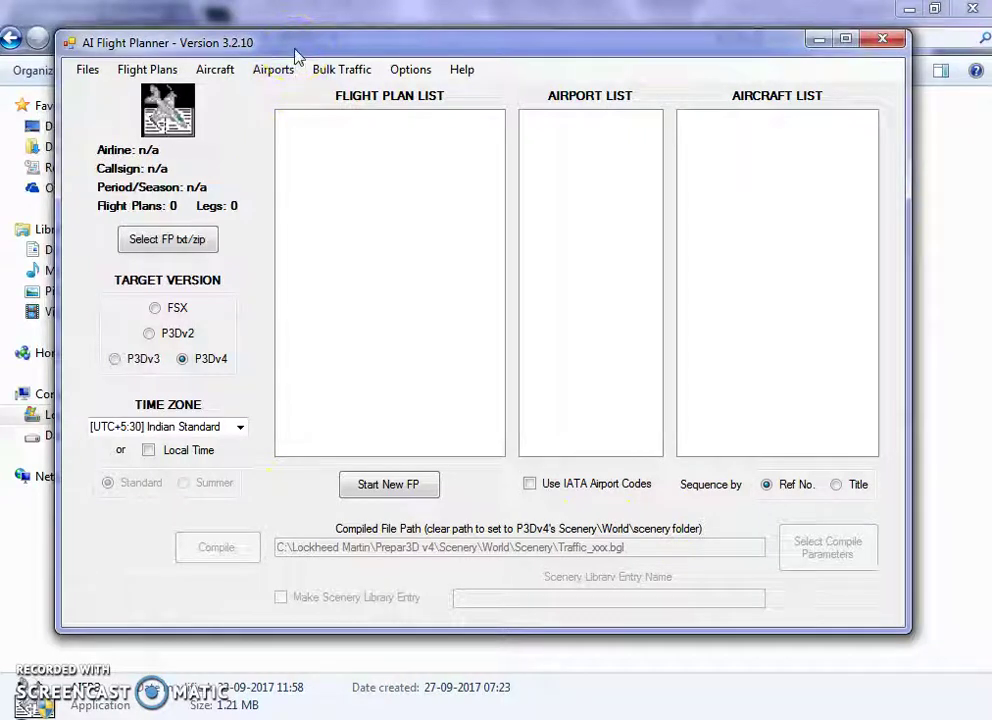
Look over AI Flight Planner 3.2.10's main window with its empty lists.
click(232, 44)
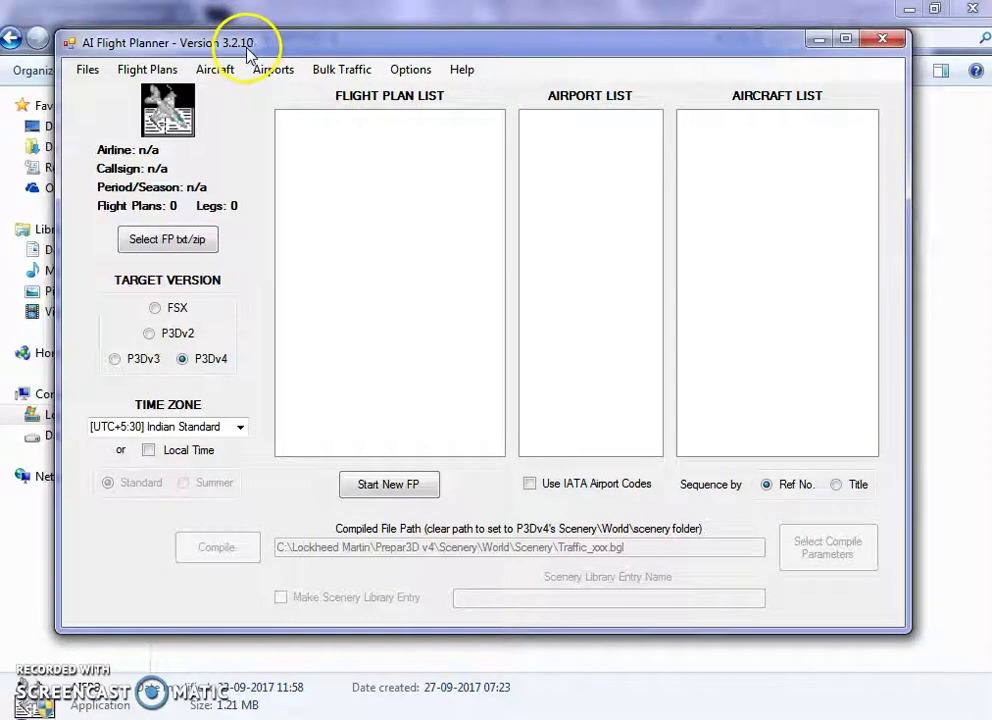
click(312, 168)
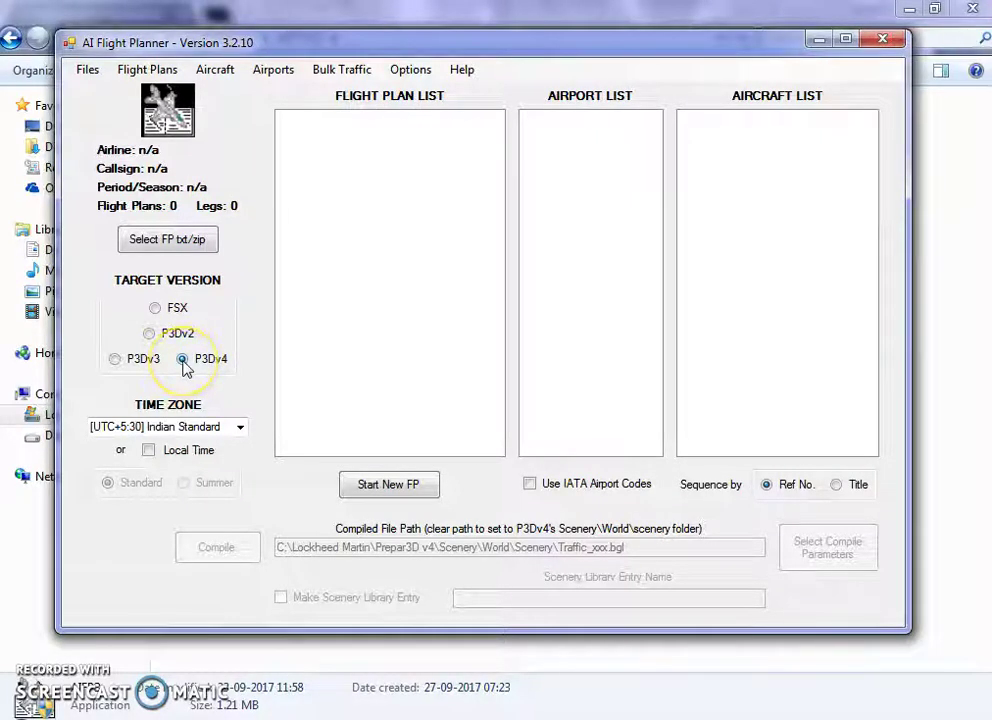
click(156, 310)
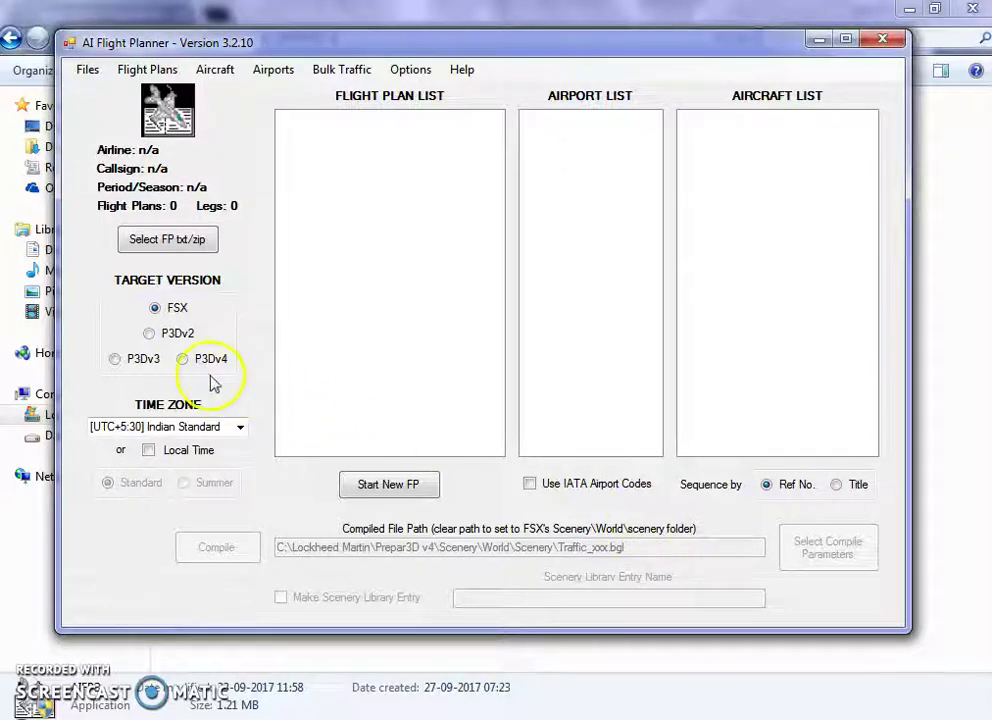
click(183, 360)
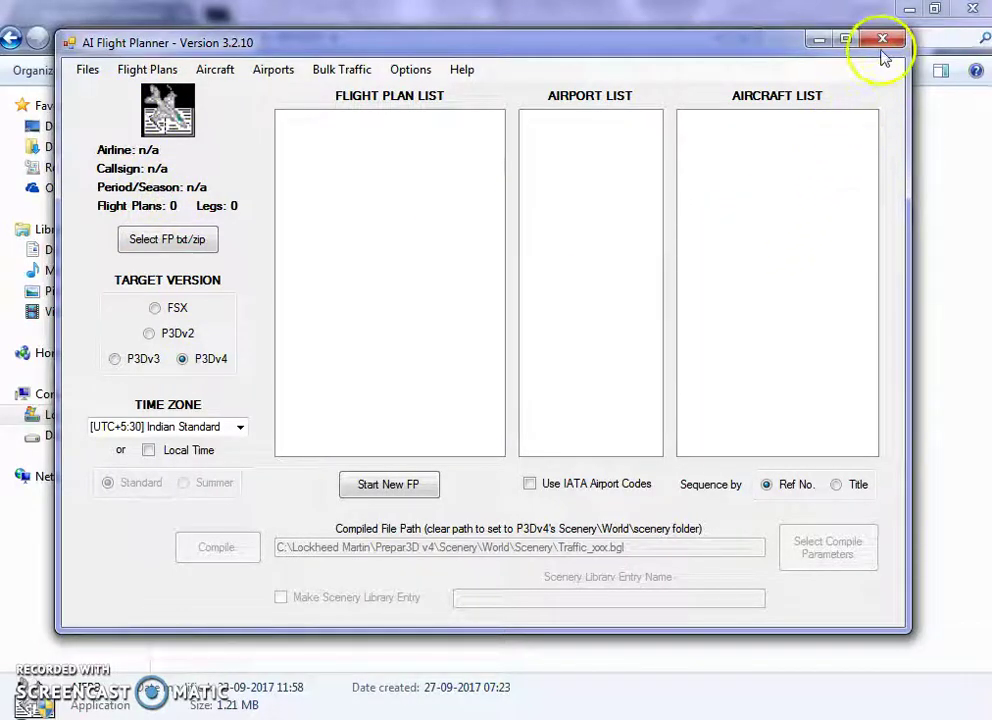
Close AI Flight Planner and scroll the forum's Registration Agreement to its acceptance options.
click(882, 42)
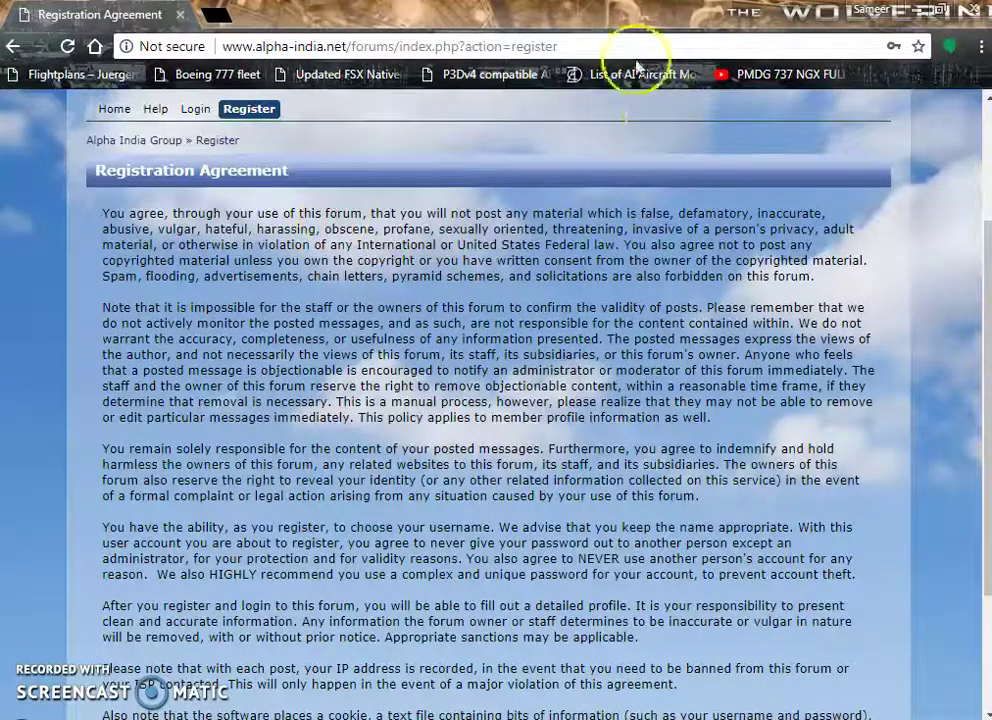
click(610, 45)
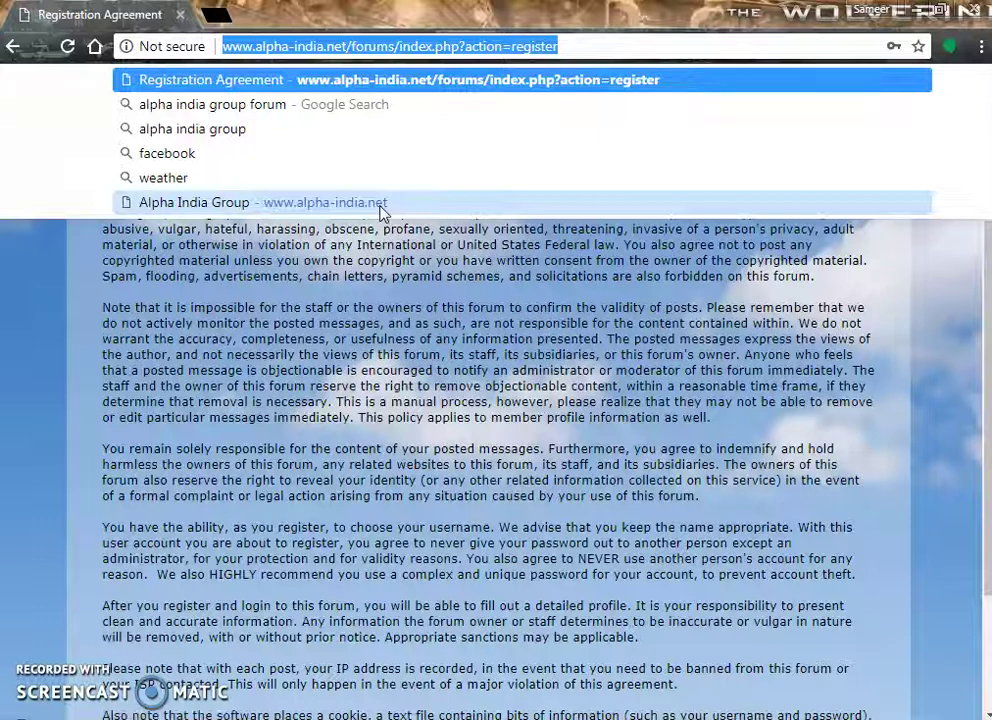
click(428, 338)
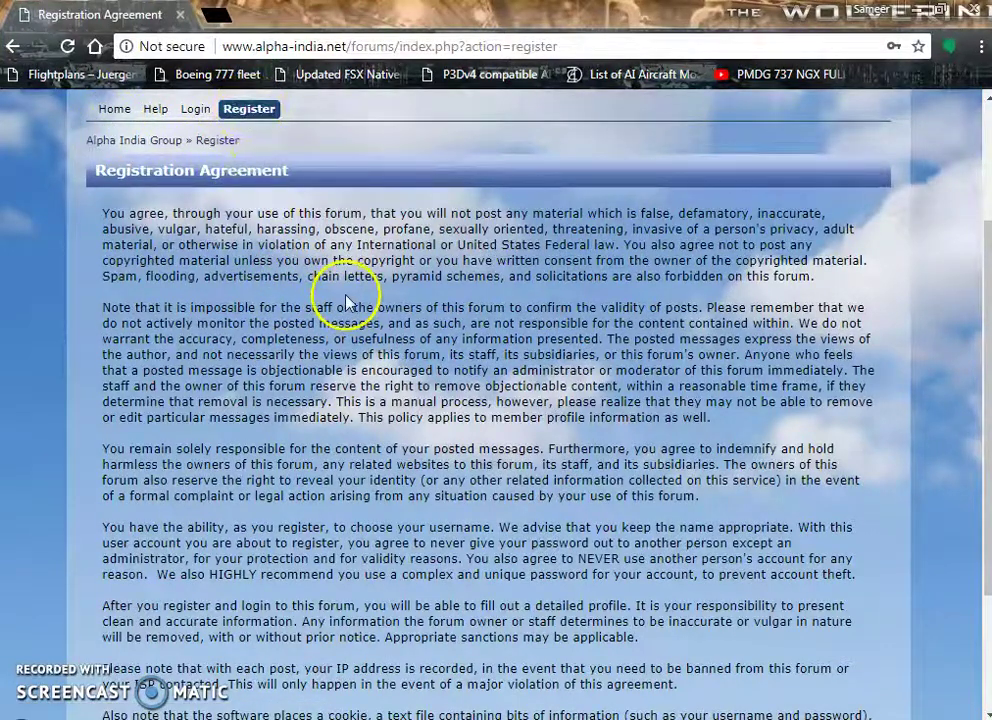
scroll(400, 345, down, 2)
scroll(440, 407, up, 3)
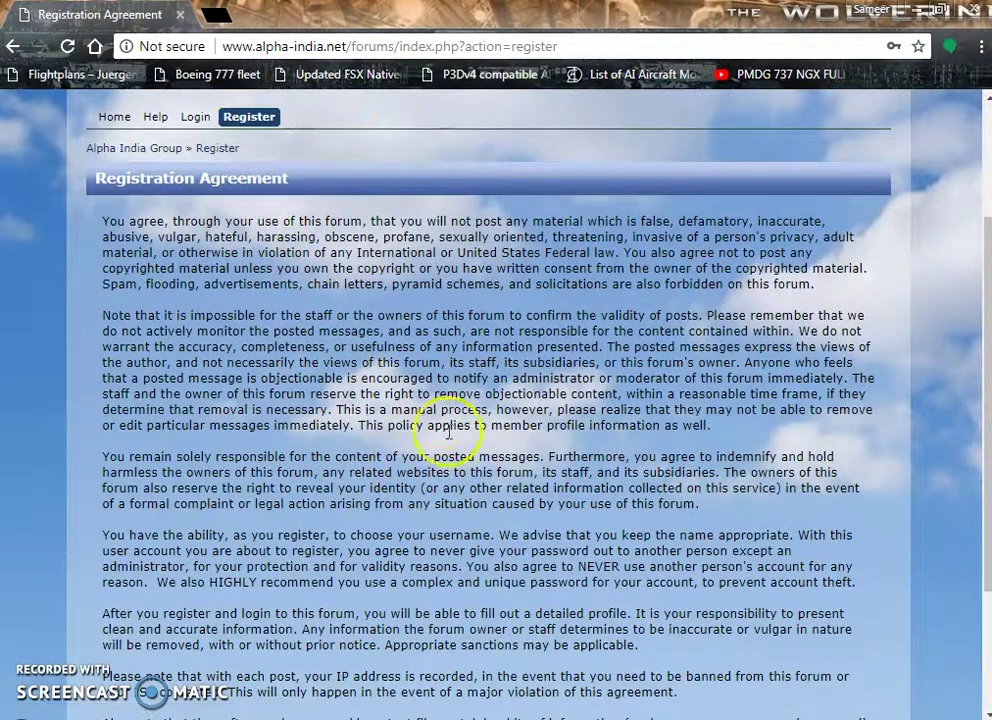
scroll(447, 425, down, 3)
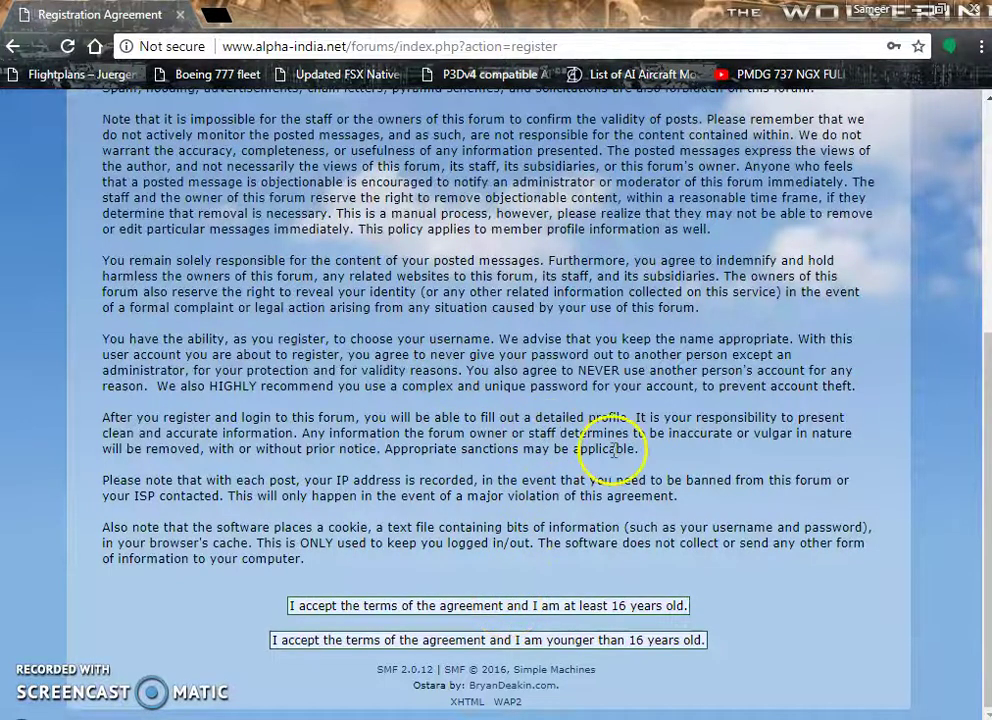
Accept the terms as 16 or older, then try the Username and Email fields.
click(578, 607)
scroll(350, 410, down, 3)
scroll(339, 416, up, 1)
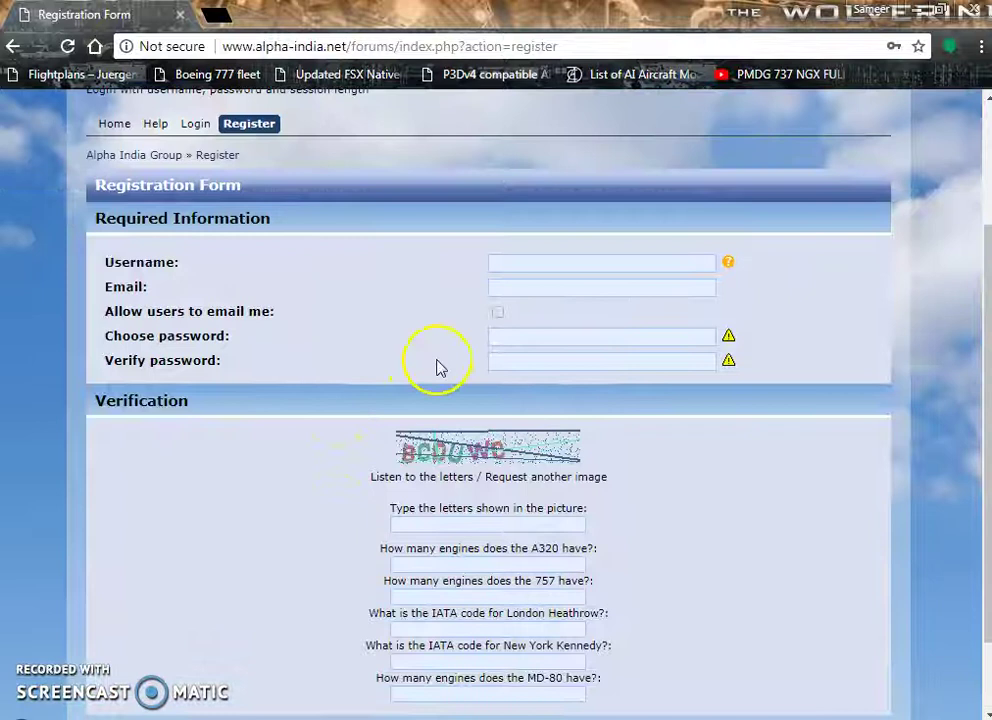
click(521, 270)
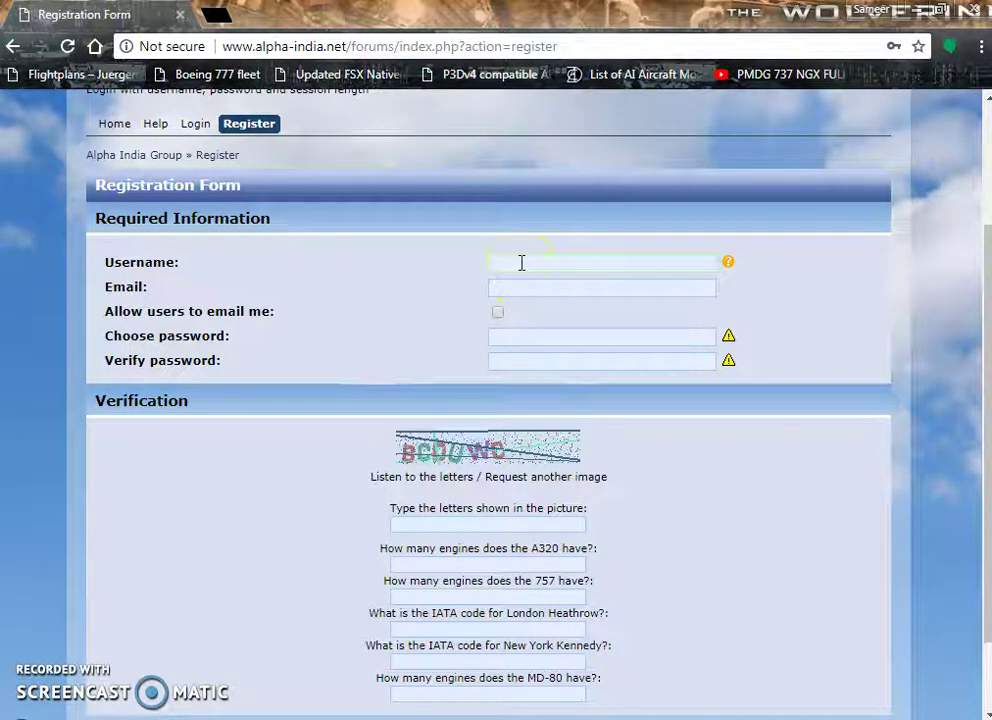
click(521, 263)
click(527, 288)
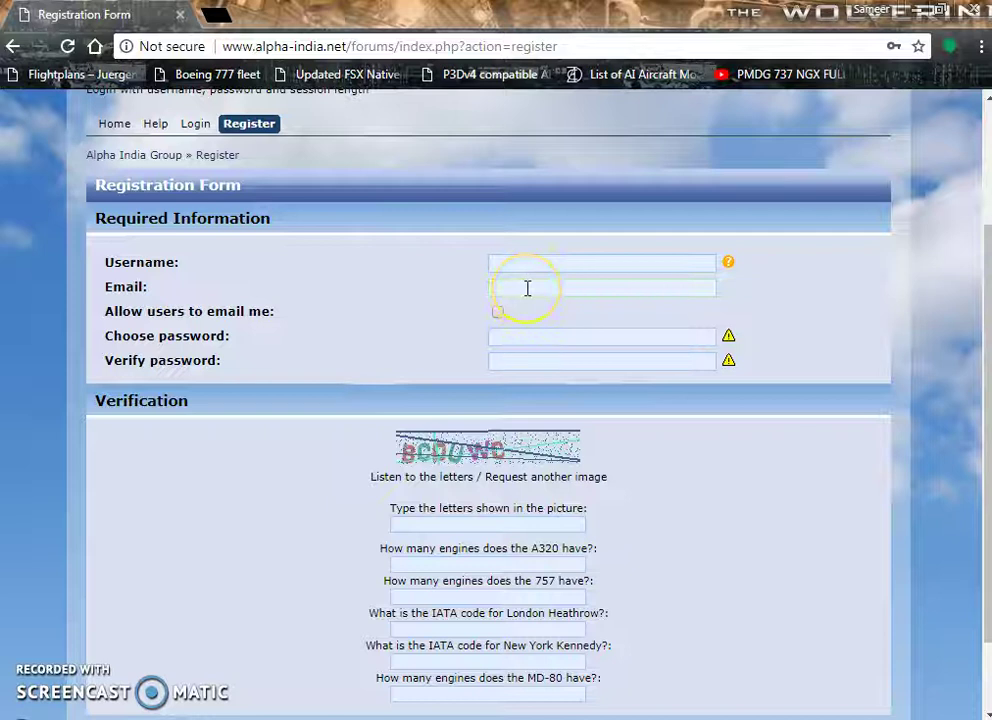
click(462, 489)
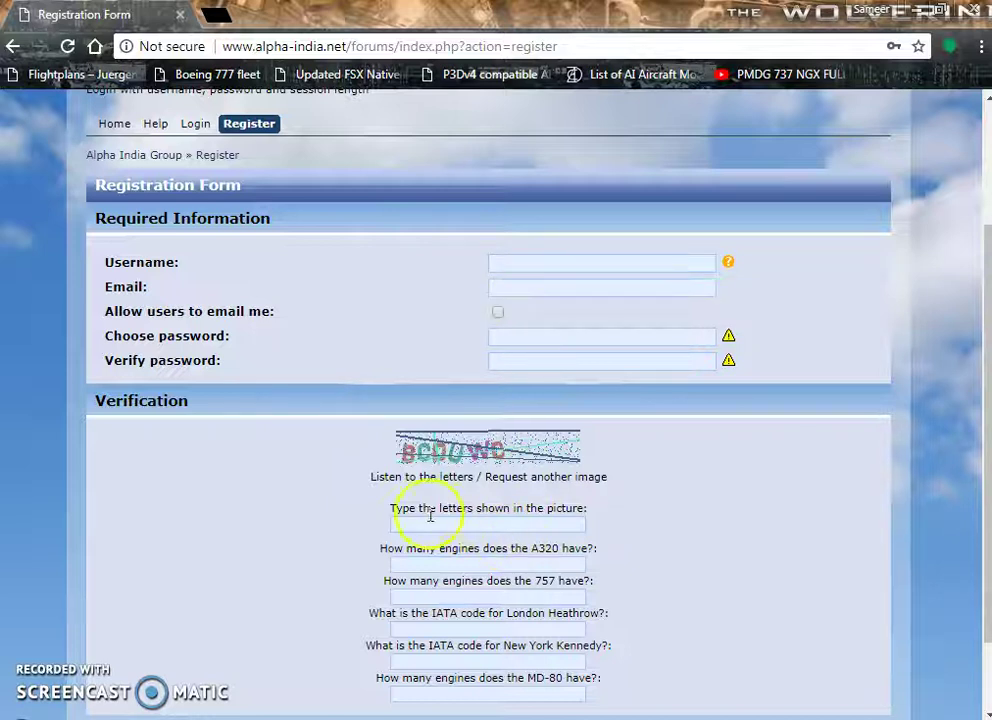
scroll(462, 508, down, 1)
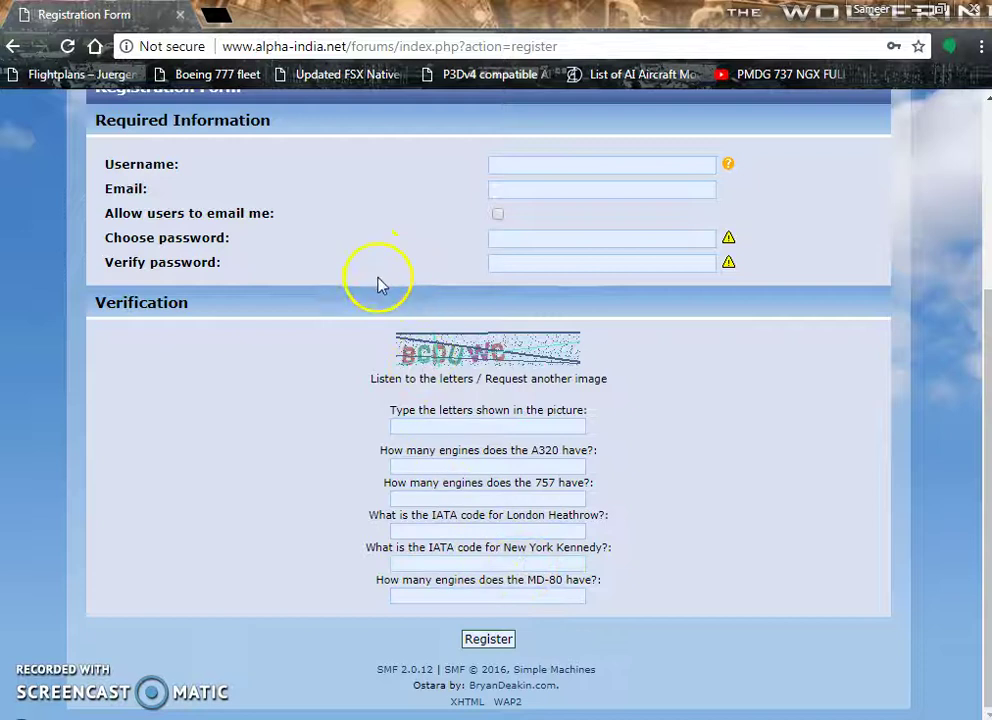
Close the Registration Form tab and load the alpha-india.net forum login page in a new tab.
click(216, 16)
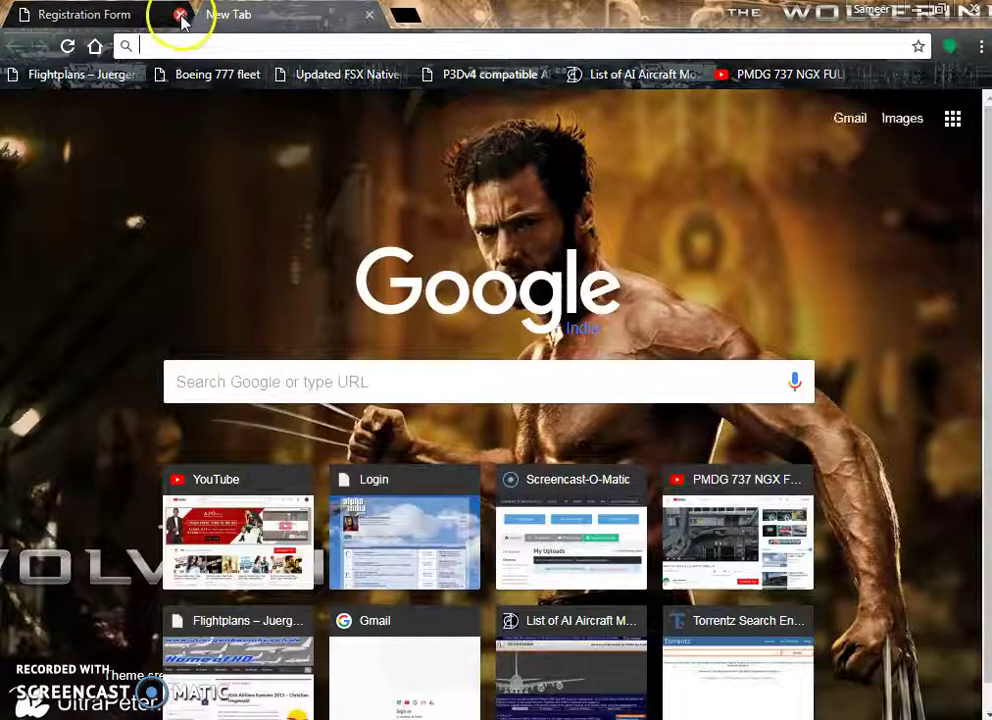
click(180, 15)
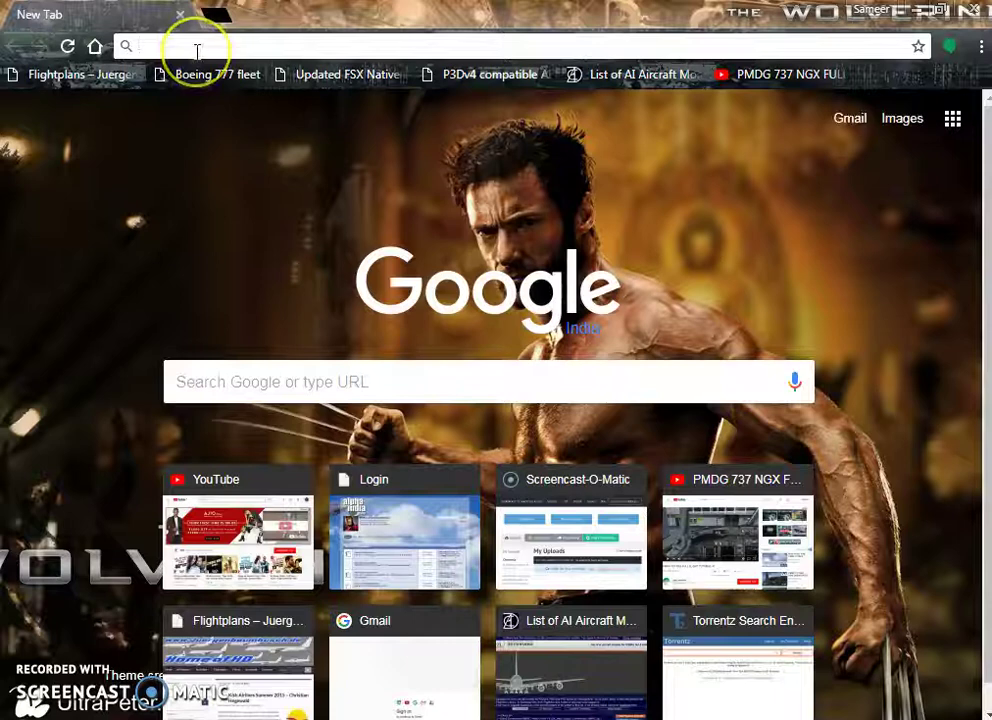
click(217, 146)
click(354, 704)
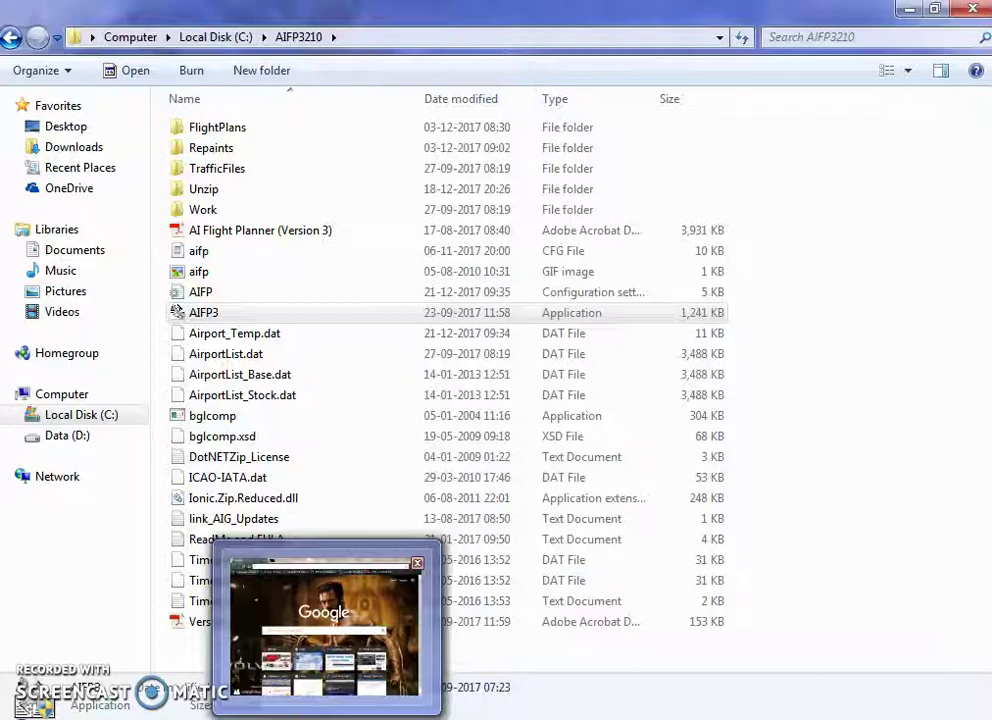
click(324, 625)
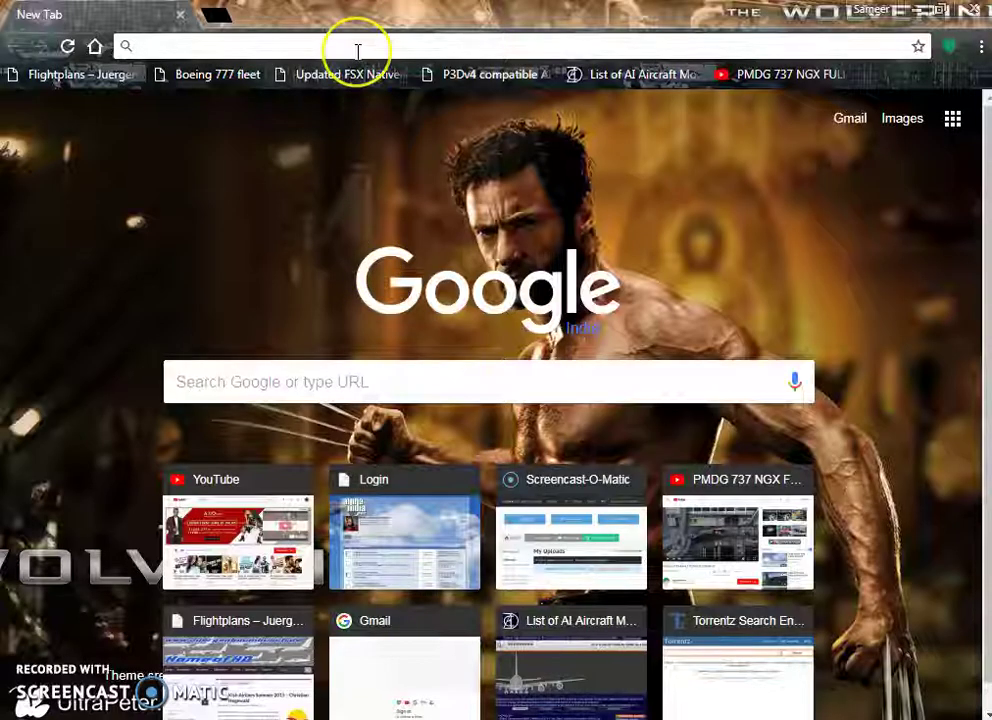
text(alpha-india.net/forums/index.php)
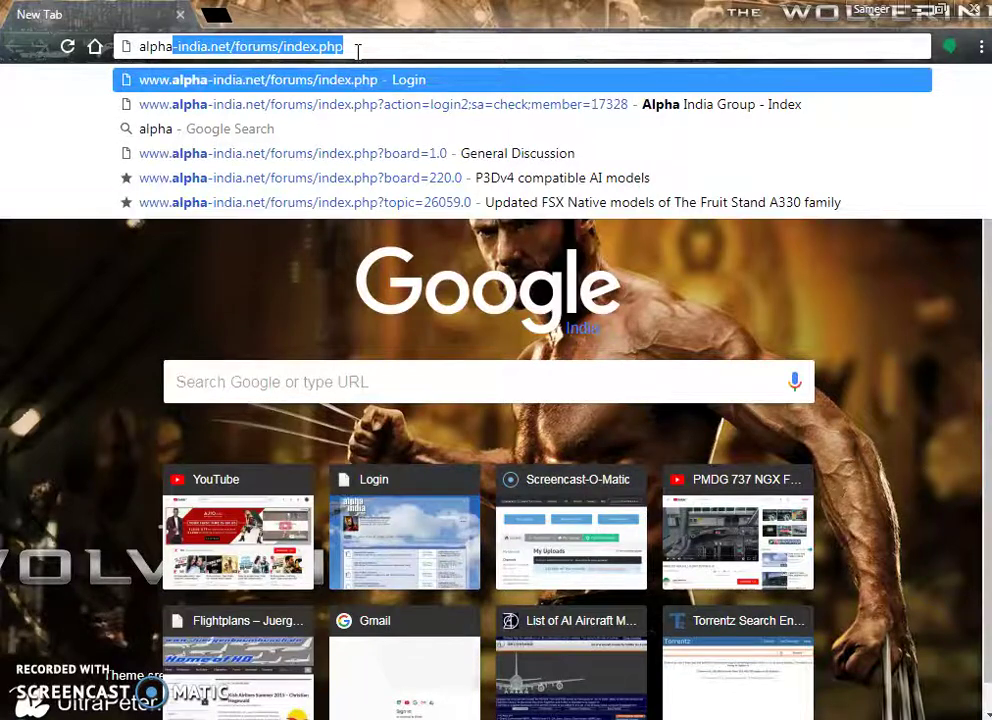
key(Return)
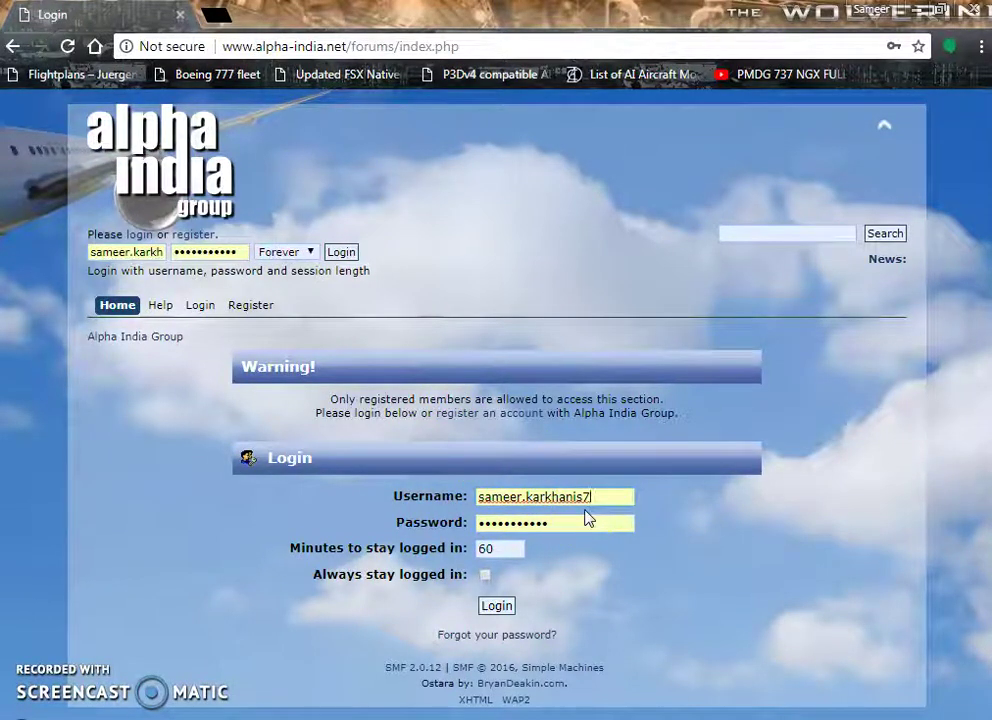
Log in with the saved credentials and go to the AIG Announcements board.
click(499, 612)
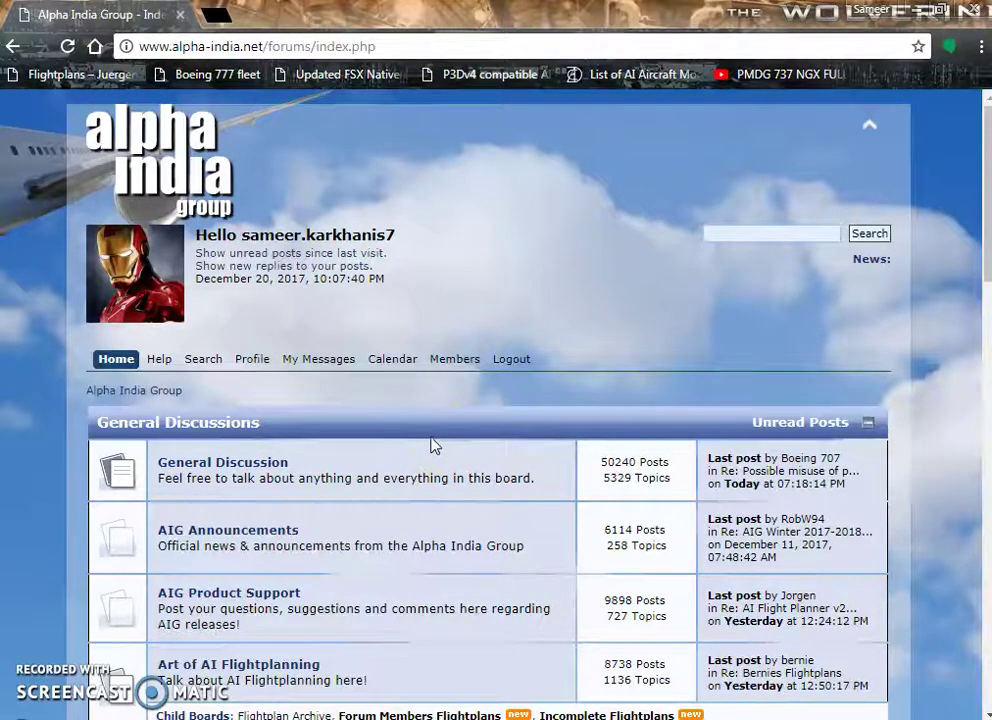
scroll(433, 446, down, 1)
scroll(435, 444, down, 3)
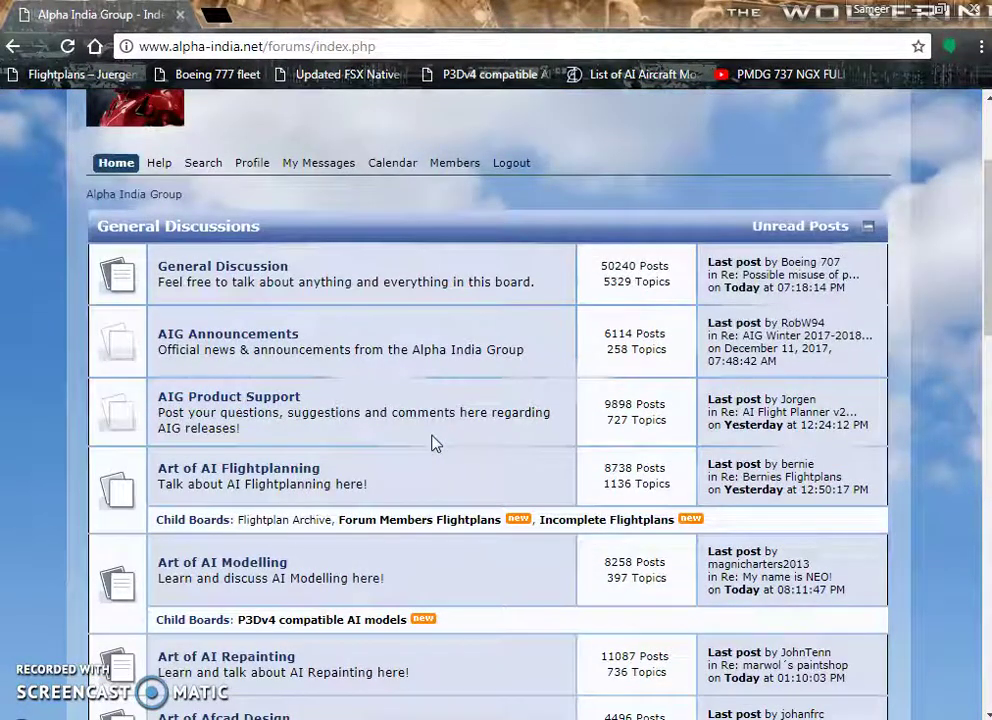
click(443, 416)
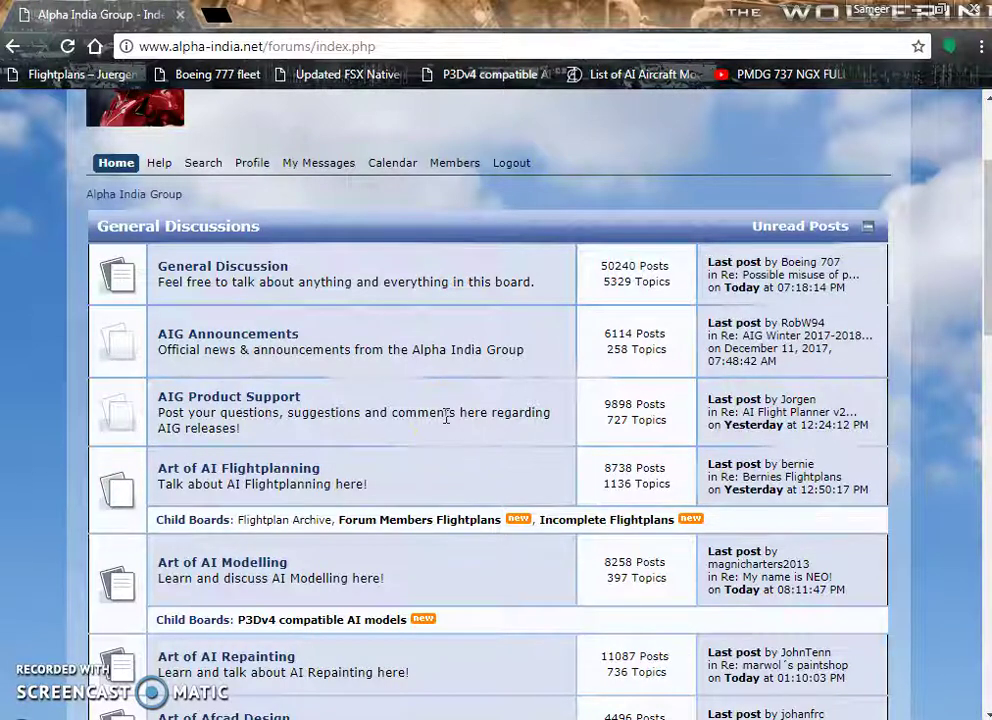
scroll(443, 420, down, 1)
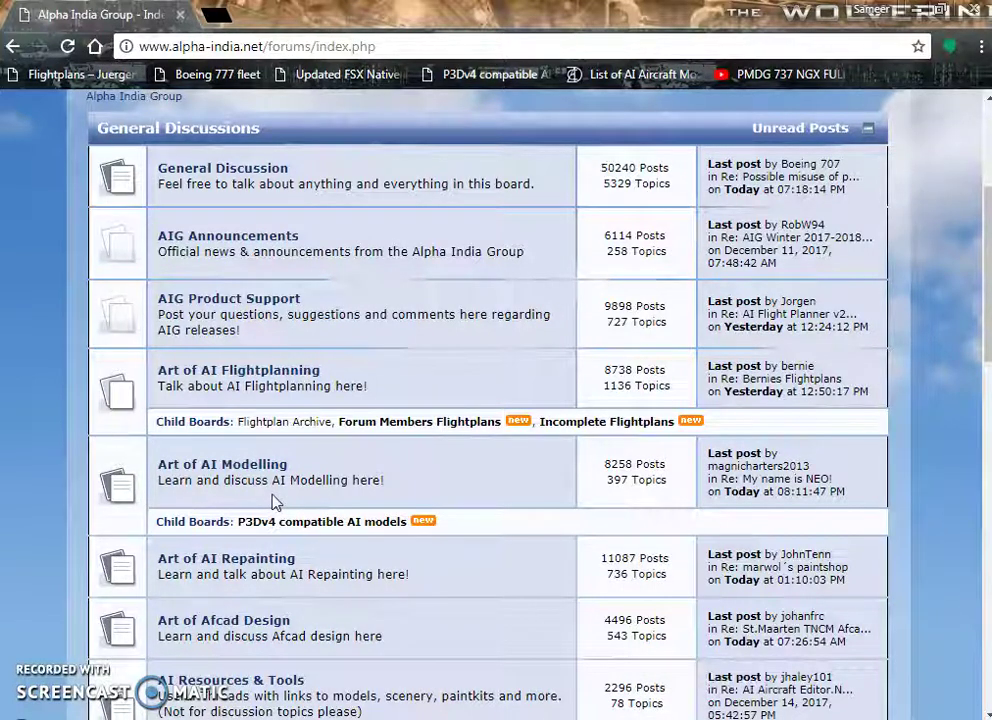
scroll(276, 502, down, 2)
scroll(276, 502, up, 3)
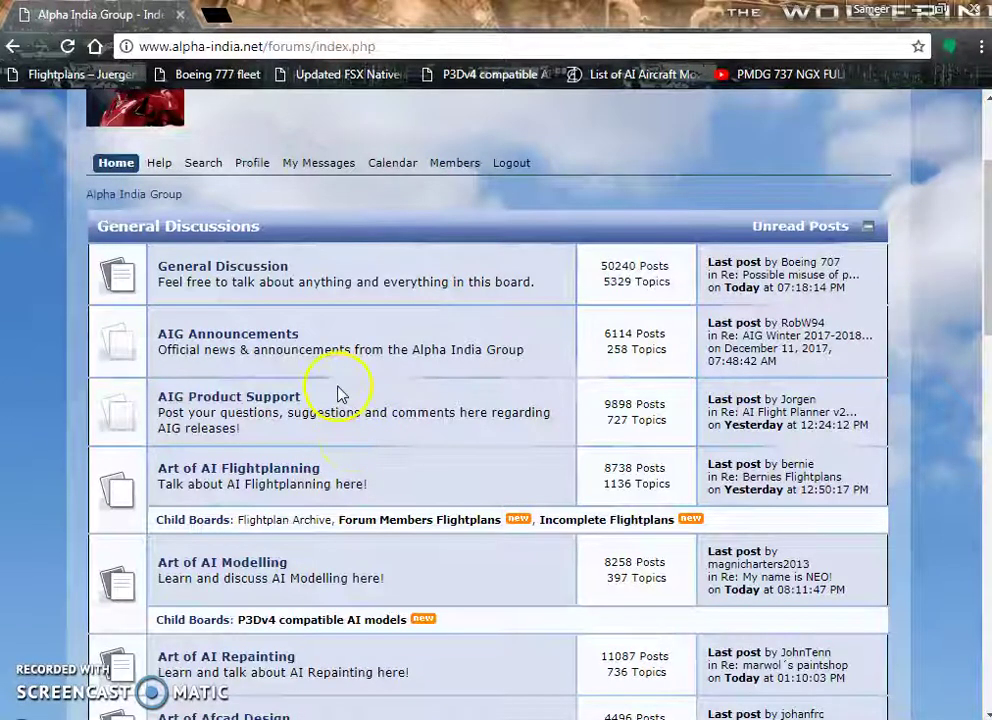
click(265, 340)
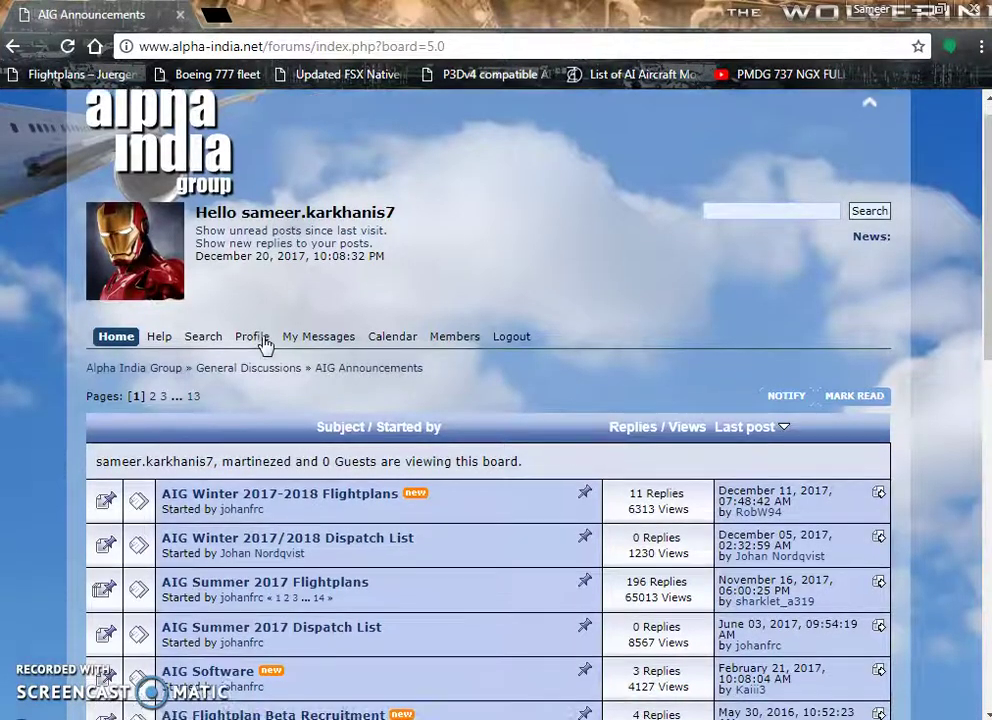
Browse the announcement topics and open AIG Summer 2017 Flightplans.
scroll(265, 343, down, 3)
click(320, 341)
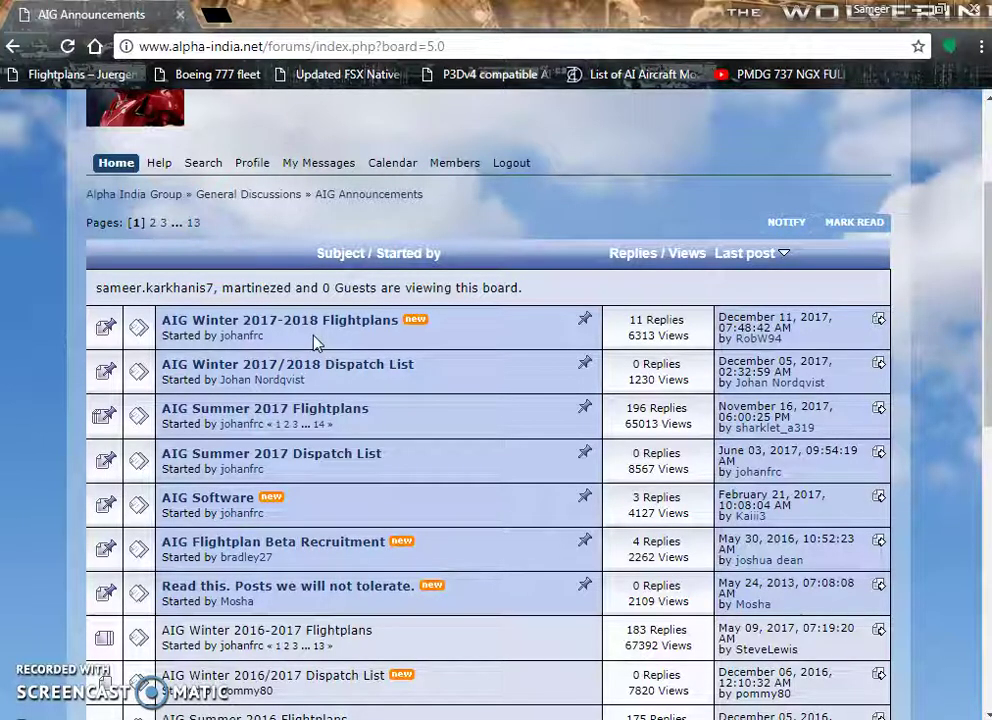
click(322, 323)
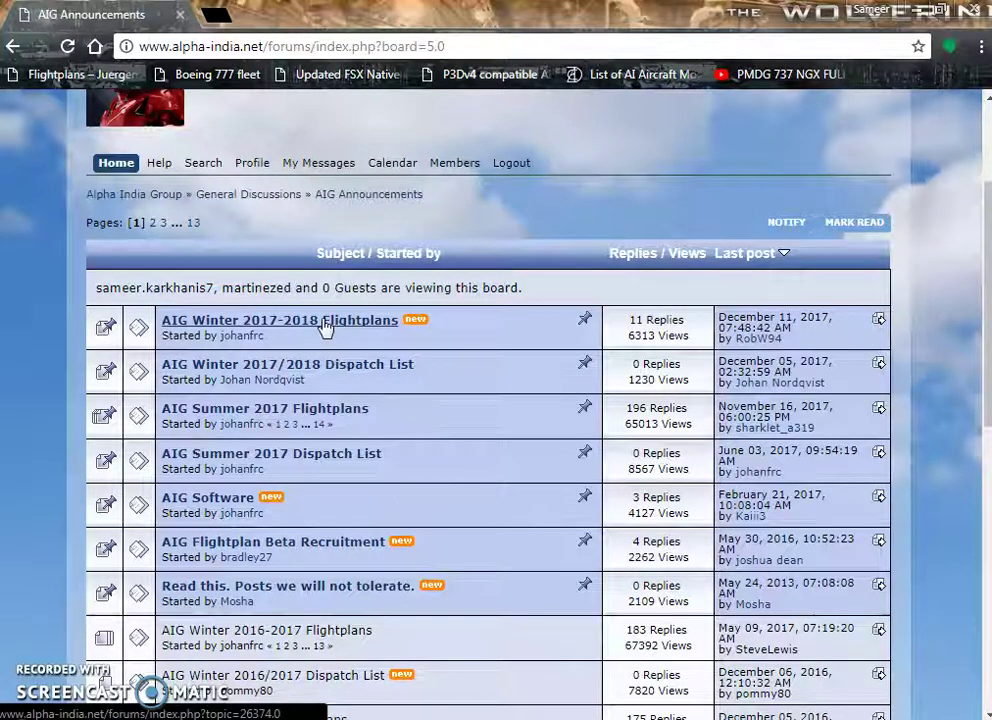
click(328, 414)
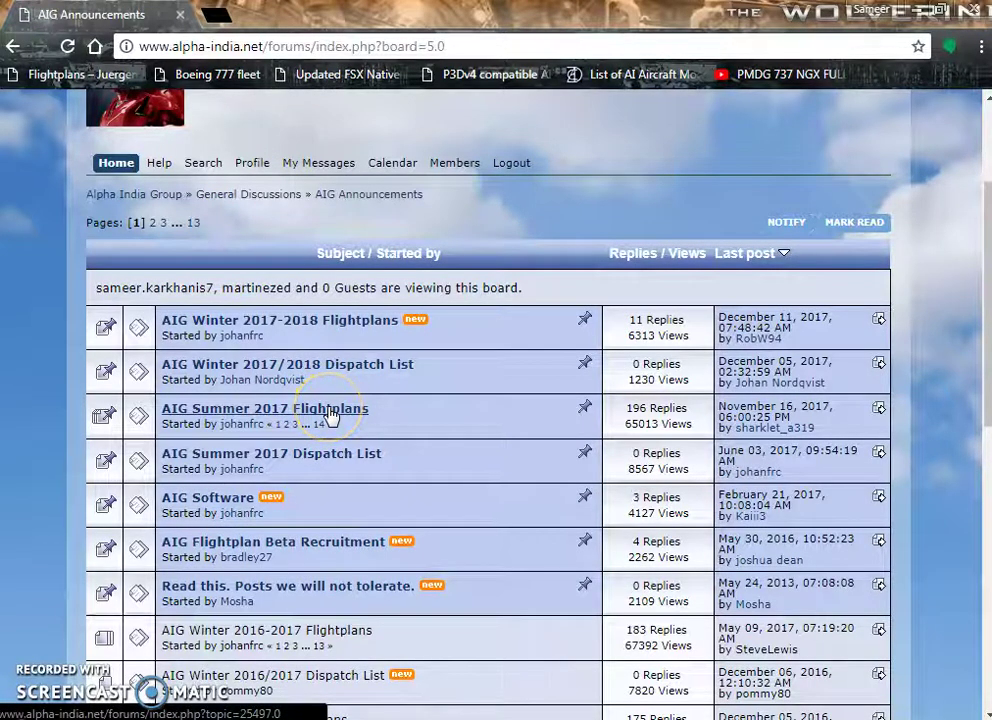
scroll(330, 415, down, 1)
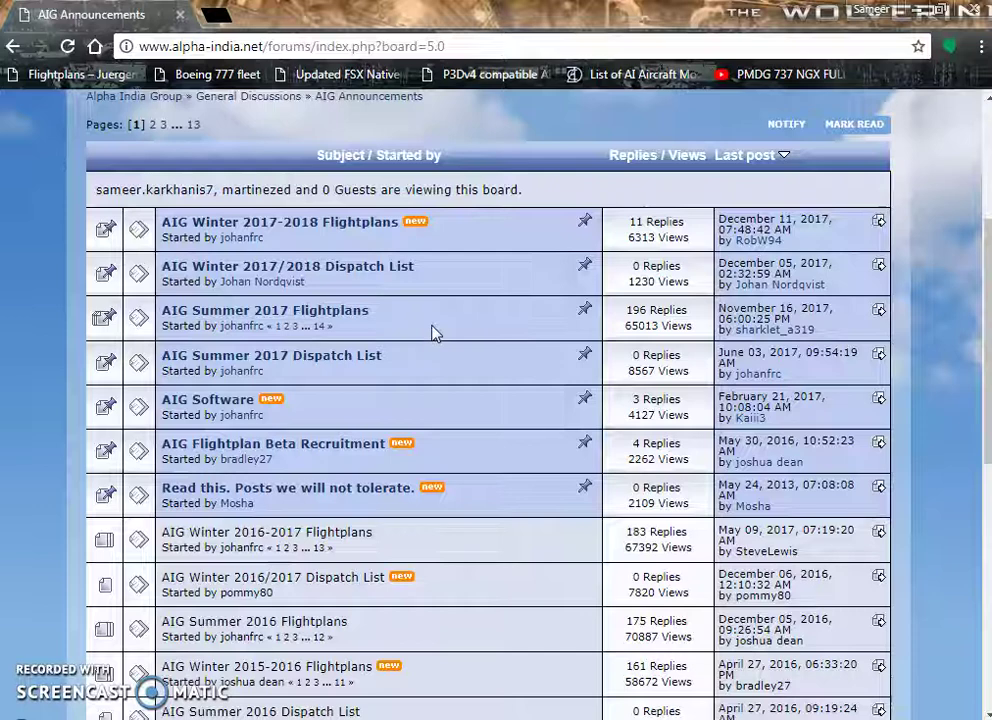
click(333, 318)
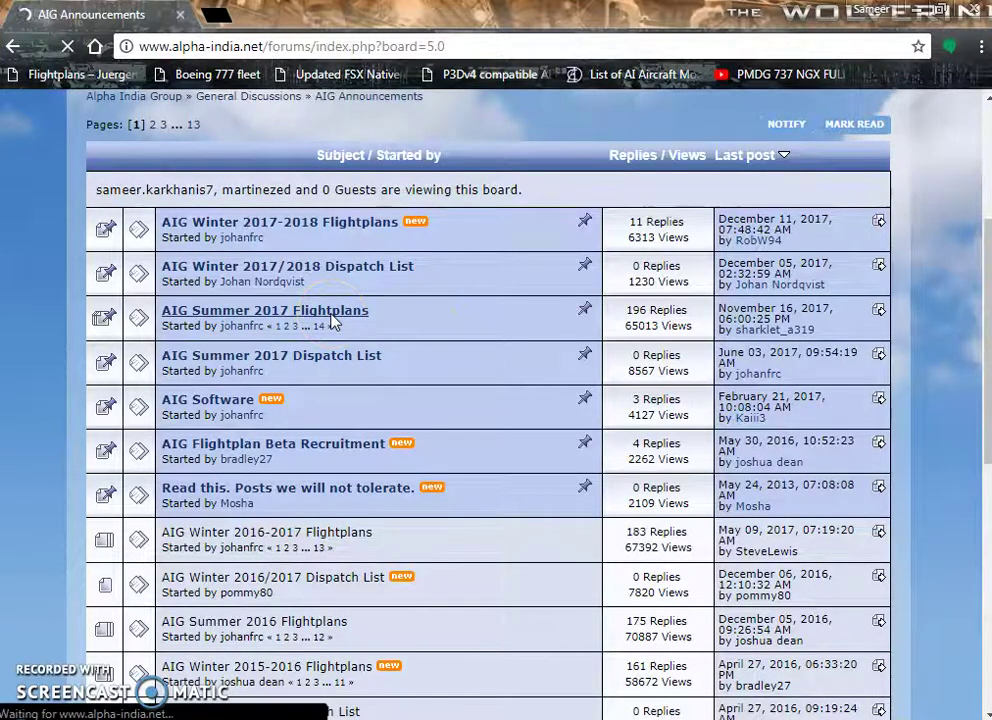
Skim the top of the AIG Summer 2017 Flightplans topic's first page.
scroll(421, 443, down, 4)
scroll(424, 453, down, 2)
scroll(424, 453, down, 1)
scroll(424, 453, down, 2)
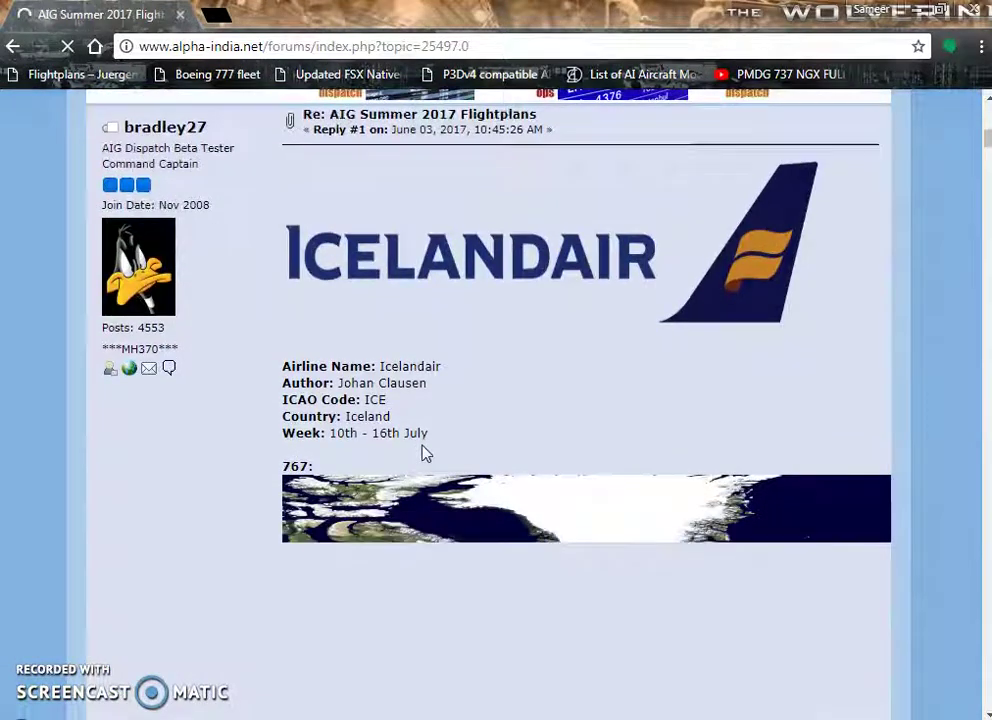
scroll(424, 453, up, 2)
click(448, 460)
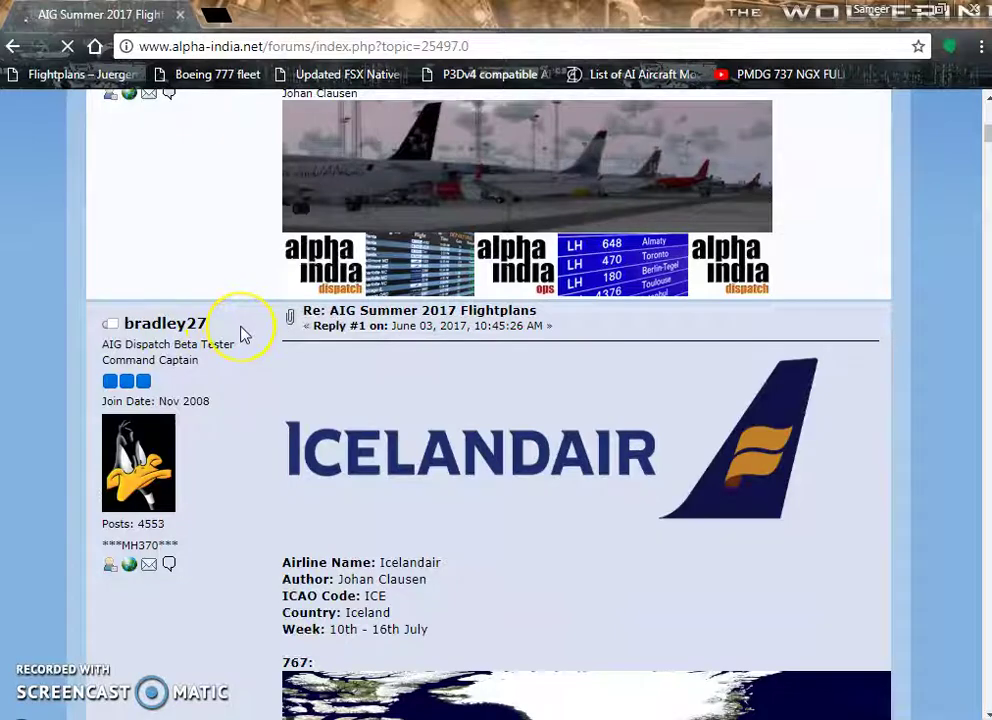
Read through the rest of page 1 down to the Pages links at the bottom.
scroll(244, 332, down, 3)
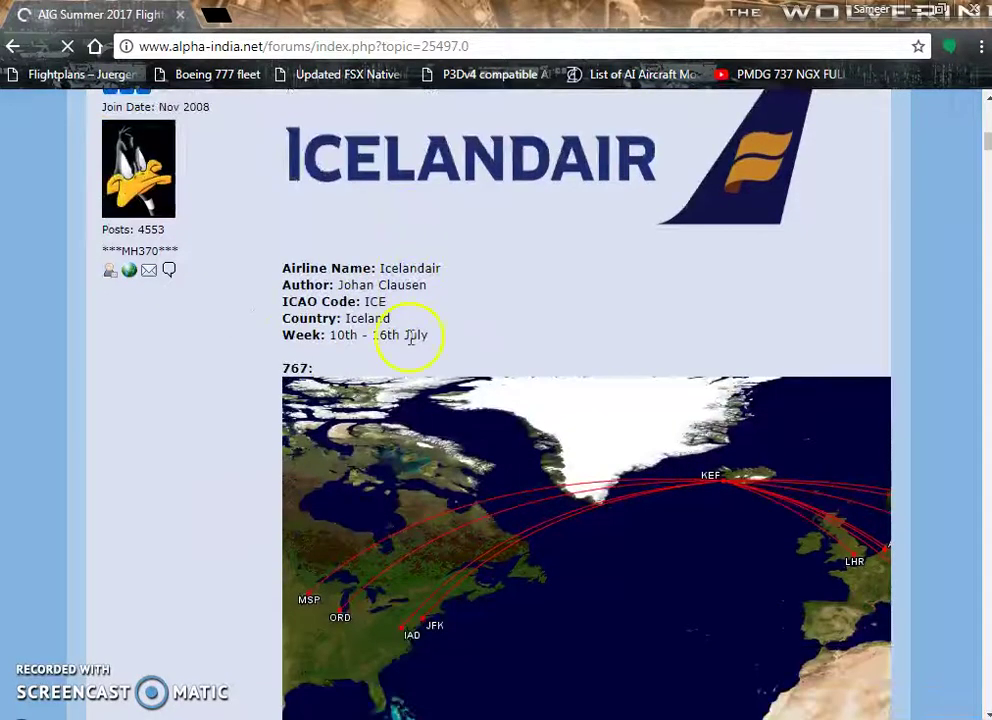
scroll(410, 339, down, 2)
scroll(410, 338, down, 2)
scroll(410, 336, down, 1)
scroll(410, 343, down, 1)
scroll(410, 343, down, 1)
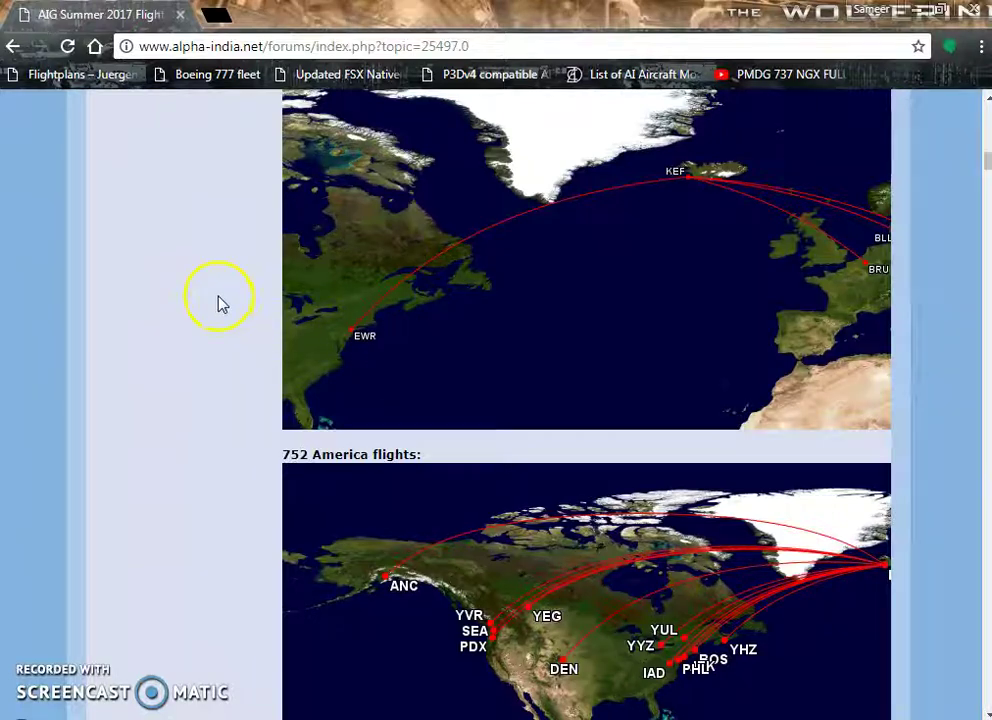
scroll(219, 284, down, 3)
scroll(219, 284, down, 1)
scroll(219, 284, down, 3)
scroll(219, 284, down, 2)
scroll(219, 284, down, 2)
scroll(219, 284, up, 1)
scroll(219, 284, down, 3)
scroll(219, 284, down, 4)
scroll(219, 284, down, 3)
scroll(219, 284, down, 2)
scroll(219, 284, down, 2)
scroll(219, 284, down, 3)
scroll(219, 284, down, 4)
scroll(219, 284, down, 4)
scroll(219, 284, down, 4)
scroll(219, 284, down, 4)
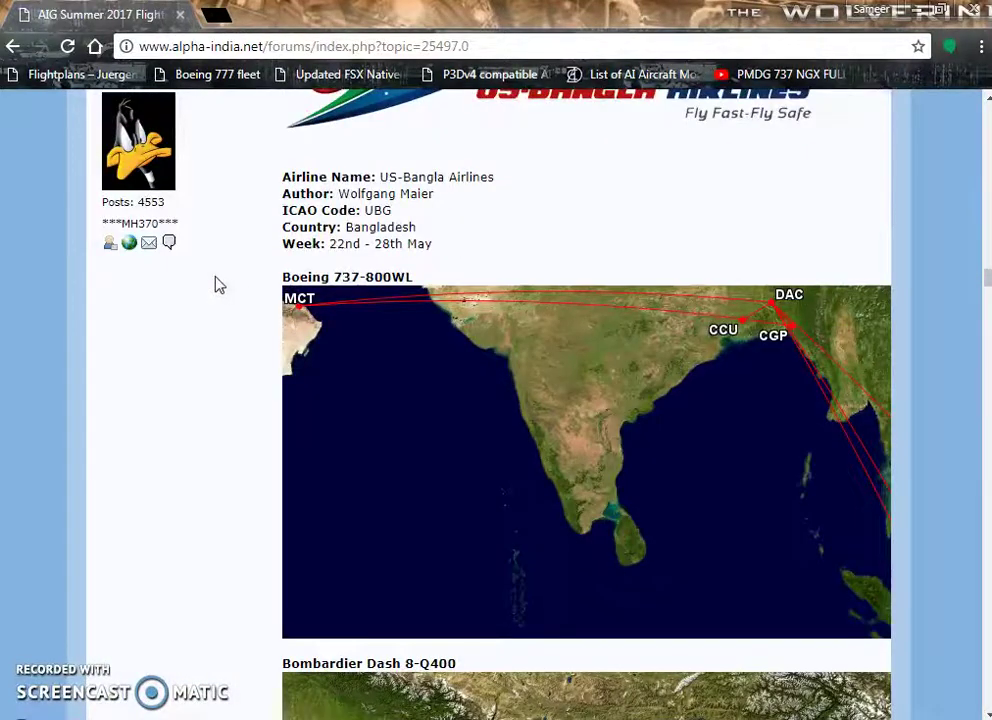
scroll(219, 284, up, 1)
scroll(219, 284, down, 3)
scroll(219, 285, down, 2)
scroll(219, 285, down, 3)
scroll(219, 285, down, 4)
scroll(219, 285, down, 3)
scroll(219, 285, down, 1)
scroll(219, 285, down, 3)
scroll(219, 285, down, 4)
scroll(219, 285, down, 4)
scroll(219, 285, down, 3)
scroll(219, 285, down, 2)
scroll(215, 280, down, 3)
scroll(215, 280, down, 4)
scroll(215, 280, down, 4)
scroll(215, 280, down, 4)
scroll(217, 284, down, 3)
scroll(217, 284, down, 5)
scroll(230, 320, down, 4)
scroll(240, 352, down, 5)
scroll(240, 353, down, 3)
scroll(239, 354, down, 4)
scroll(205, 353, down, 1)
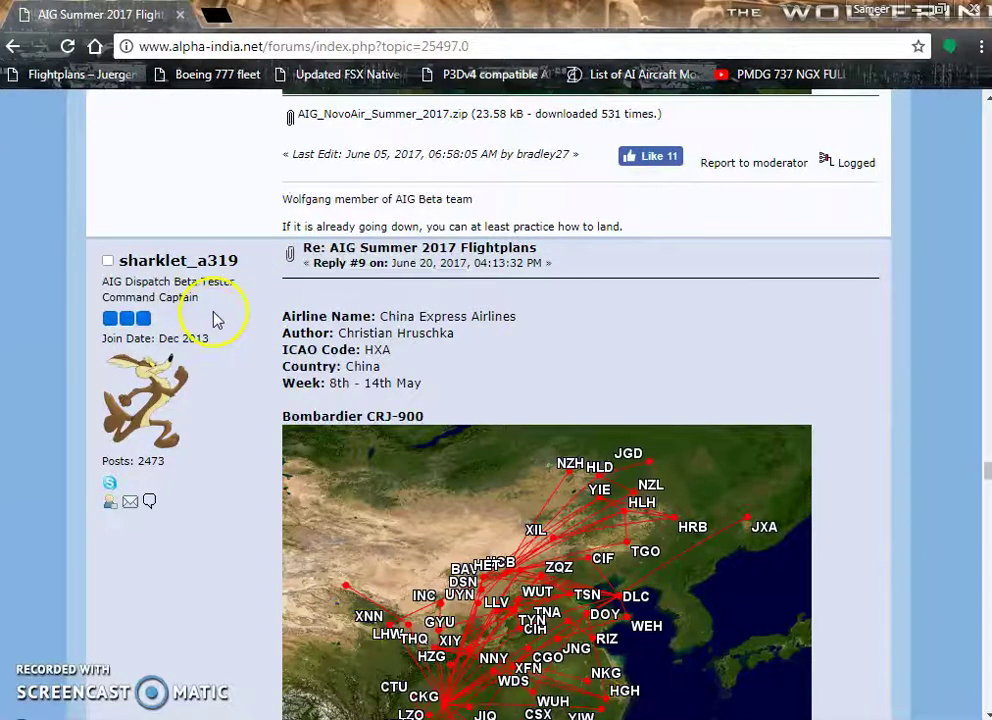
scroll(215, 318, down, 3)
scroll(223, 336, down, 3)
scroll(245, 355, down, 2)
scroll(250, 360, down, 2)
scroll(245, 362, down, 4)
scroll(235, 364, down, 4)
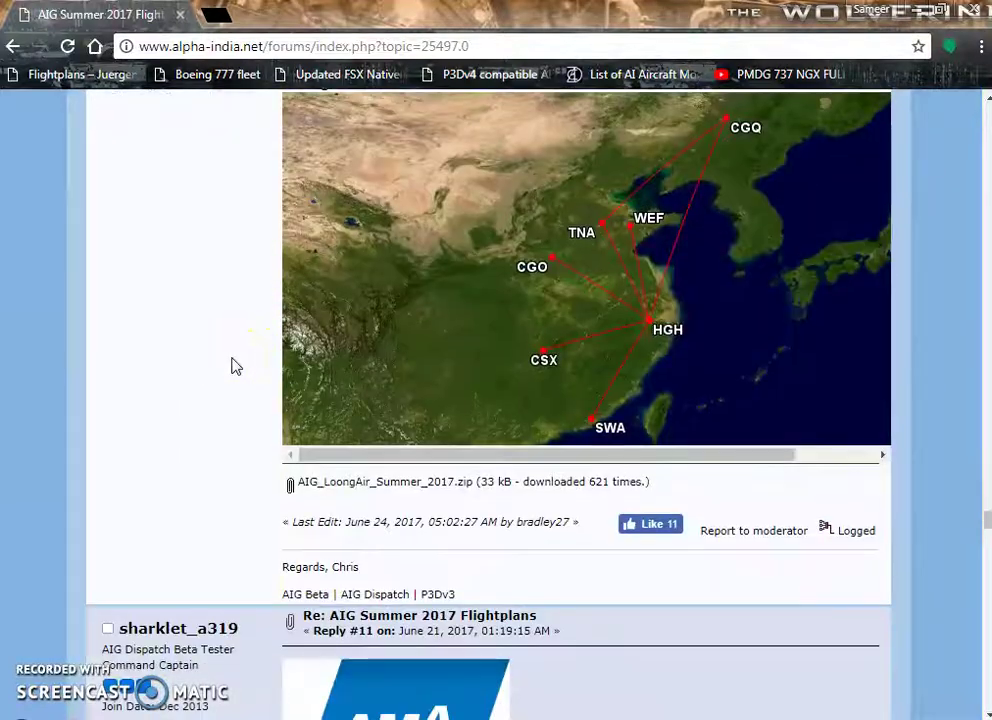
scroll(231, 366, down, 4)
scroll(231, 366, down, 2)
scroll(231, 366, down, 2)
scroll(231, 366, down, 3)
scroll(231, 366, down, 4)
scroll(231, 366, down, 3)
scroll(231, 366, down, 2)
scroll(236, 340, down, 4)
scroll(236, 340, down, 4)
scroll(238, 342, down, 4)
scroll(238, 343, down, 4)
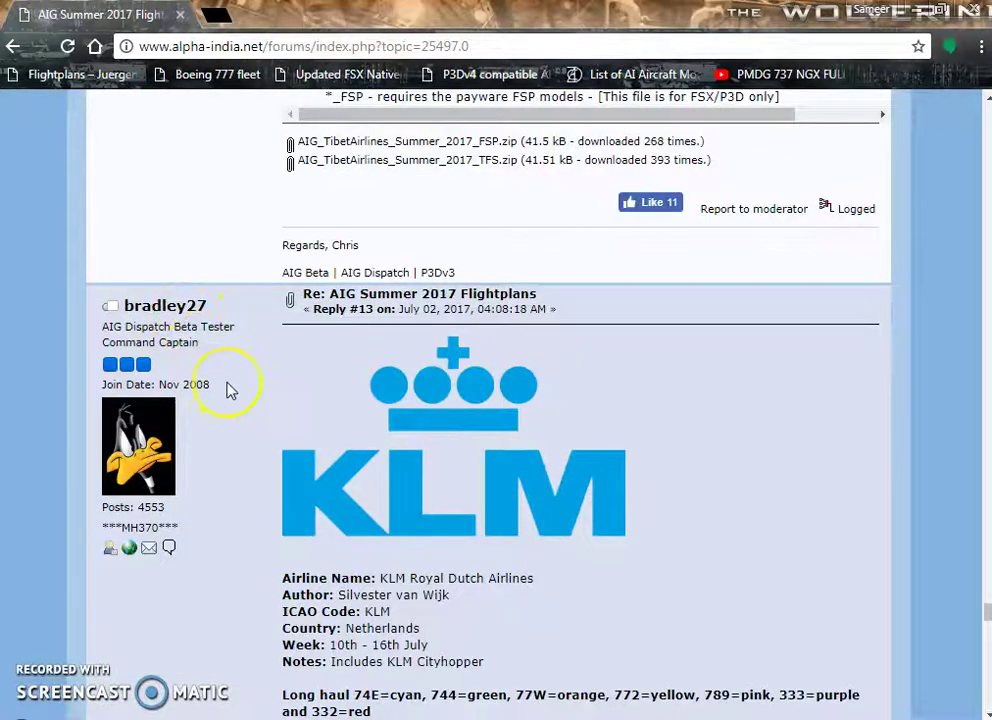
scroll(228, 390, down, 3)
scroll(228, 390, down, 3)
scroll(228, 390, down, 4)
scroll(228, 390, down, 2)
scroll(228, 390, down, 5)
scroll(228, 390, down, 4)
scroll(226, 388, down, 3)
scroll(228, 387, down, 1)
scroll(228, 387, down, 4)
scroll(228, 387, down, 2)
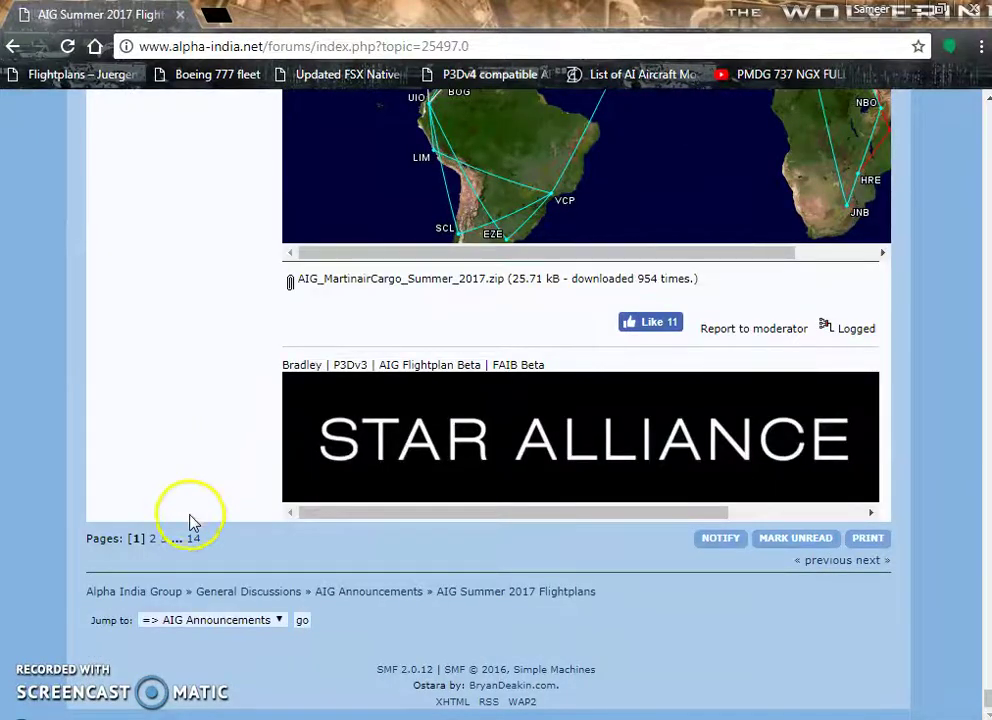
Jump to the topic's last page, page 14, then to page 13.
click(195, 540)
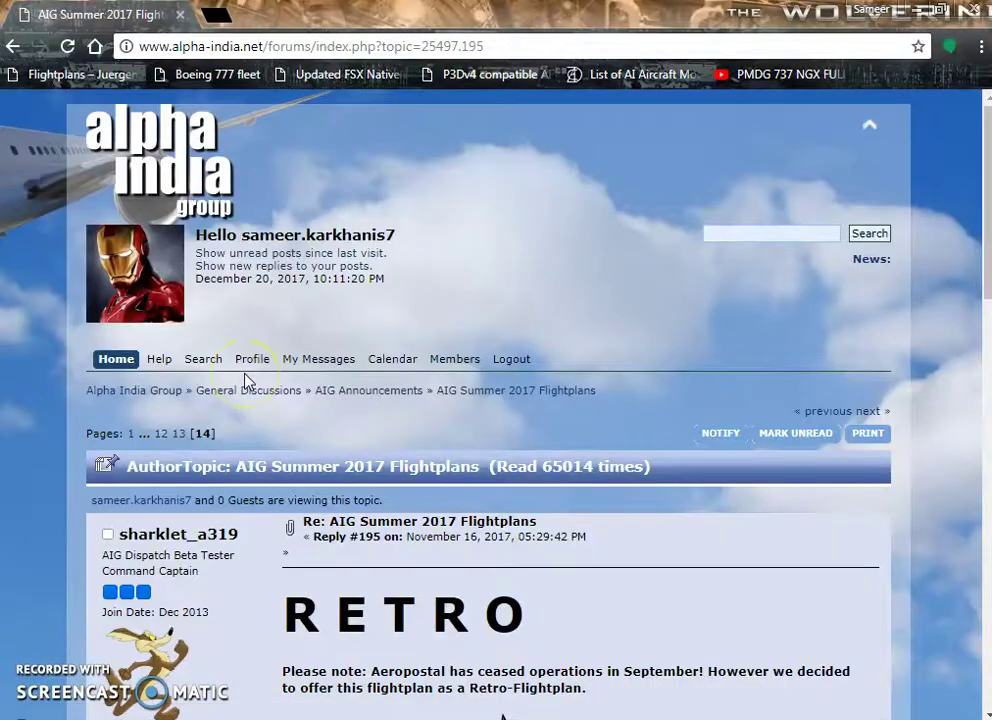
scroll(248, 381, down, 3)
scroll(248, 381, down, 3)
scroll(248, 381, down, 3)
scroll(248, 381, down, 3)
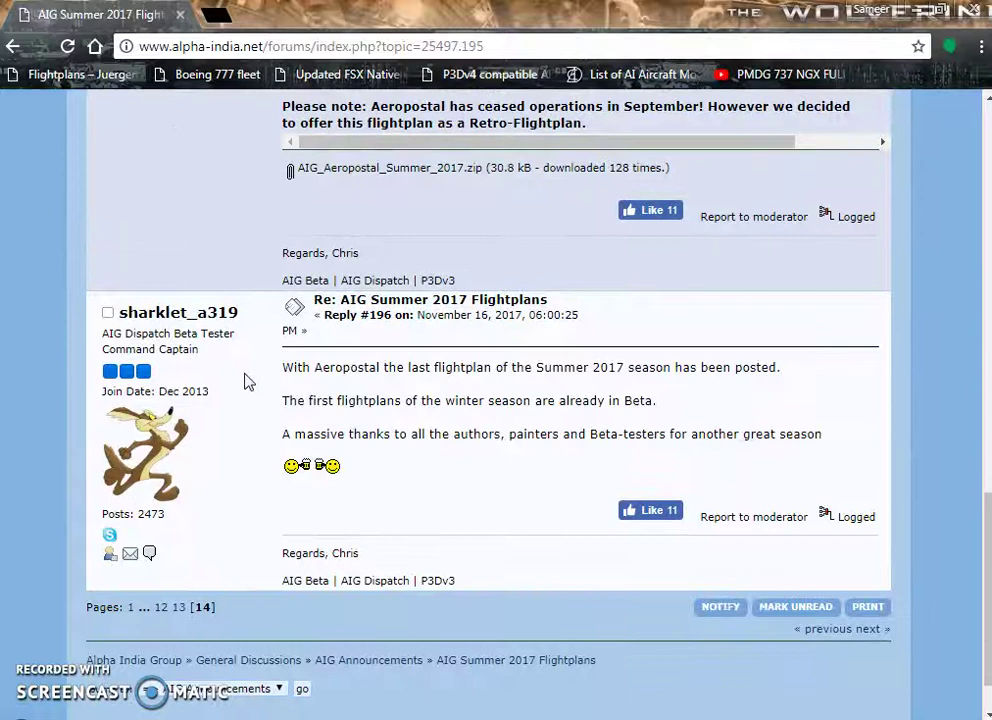
scroll(228, 522, down, 1)
click(228, 522)
click(178, 540)
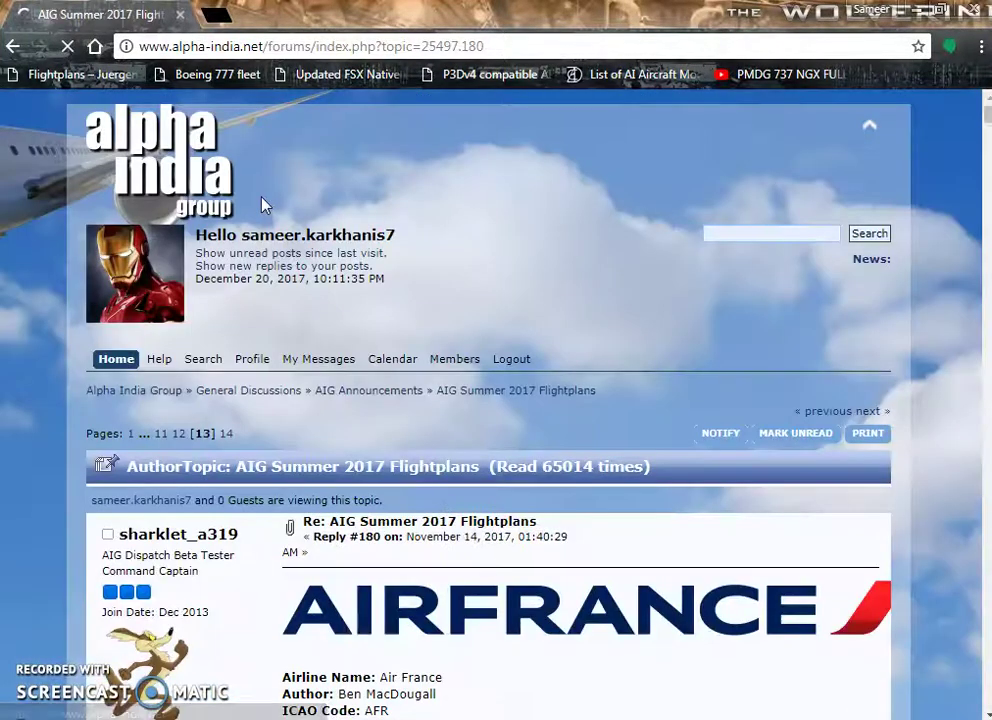
Scroll page 13 down to the Air France post's attached flightplan zip files.
scroll(275, 235, down, 1)
scroll(283, 228, down, 3)
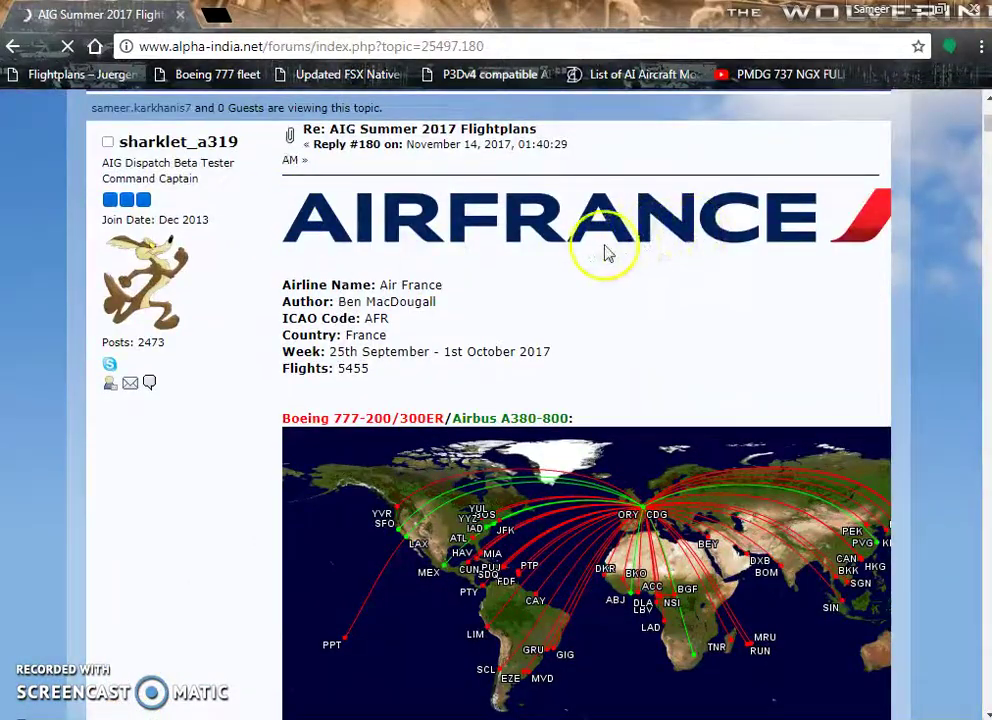
scroll(437, 238, down, 3)
scroll(437, 238, down, 3)
scroll(438, 239, down, 3)
scroll(437, 239, down, 2)
scroll(437, 239, down, 4)
scroll(437, 239, down, 3)
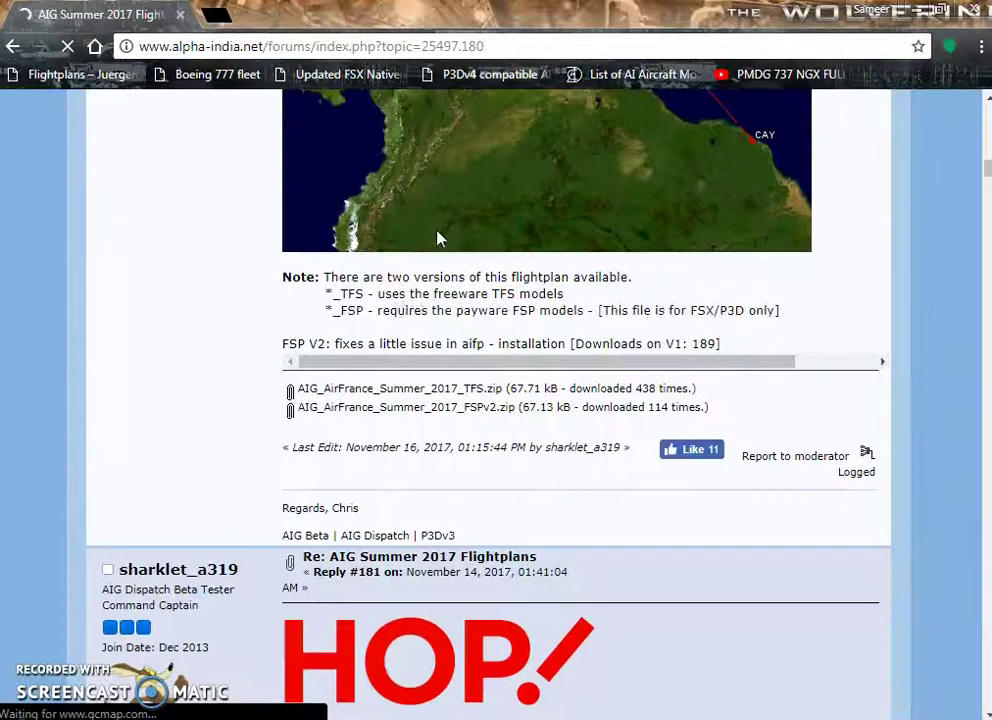
click(505, 195)
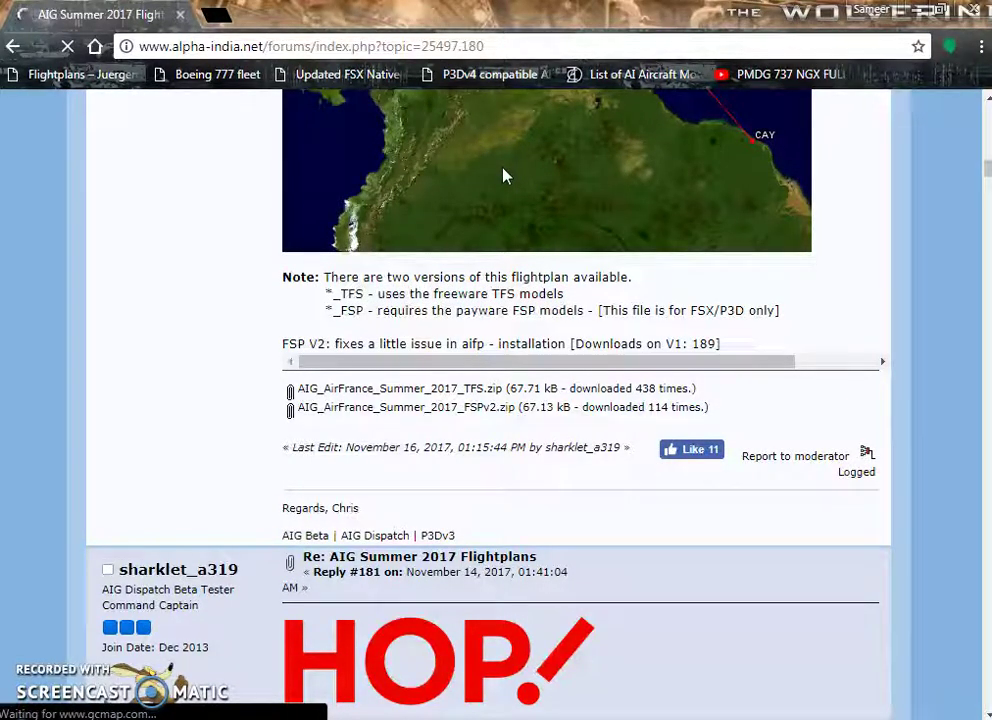
click(420, 392)
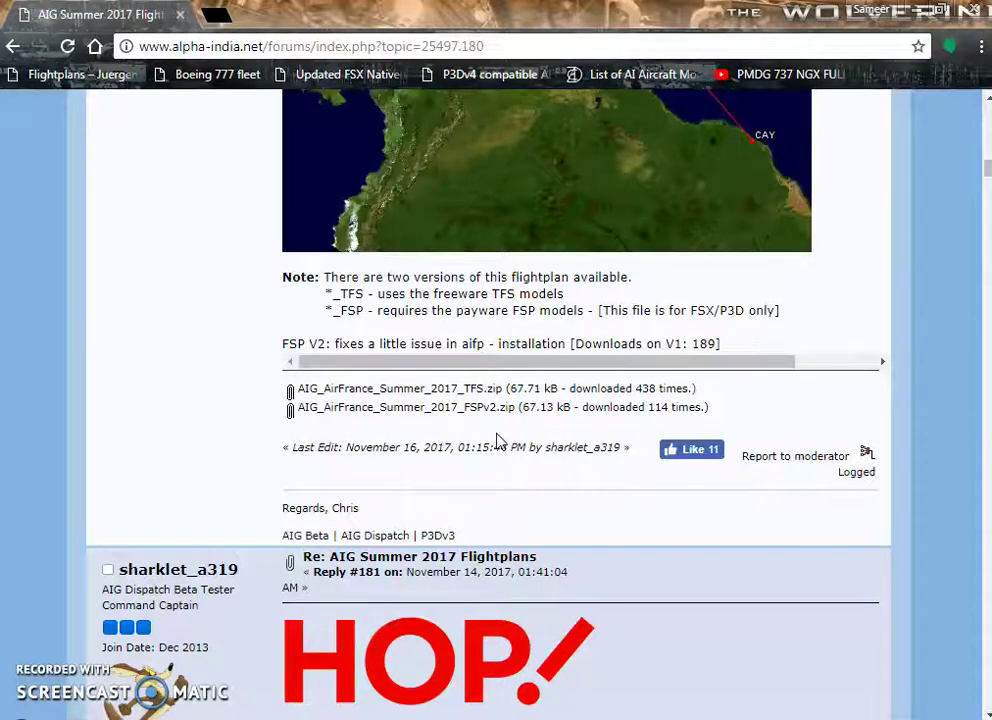
click(505, 447)
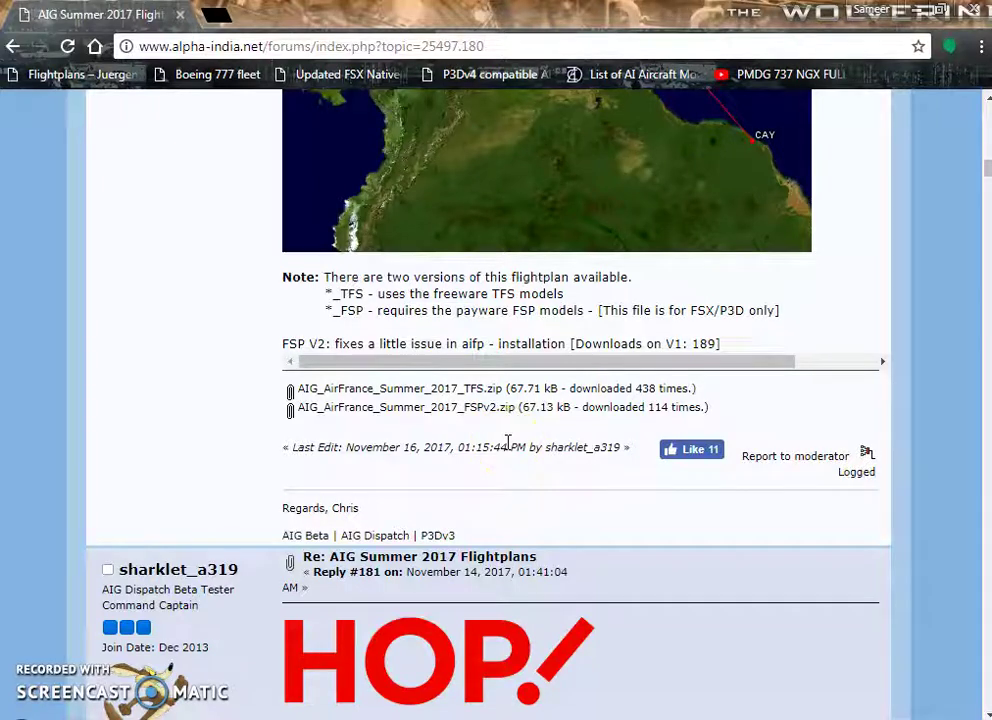
click(480, 396)
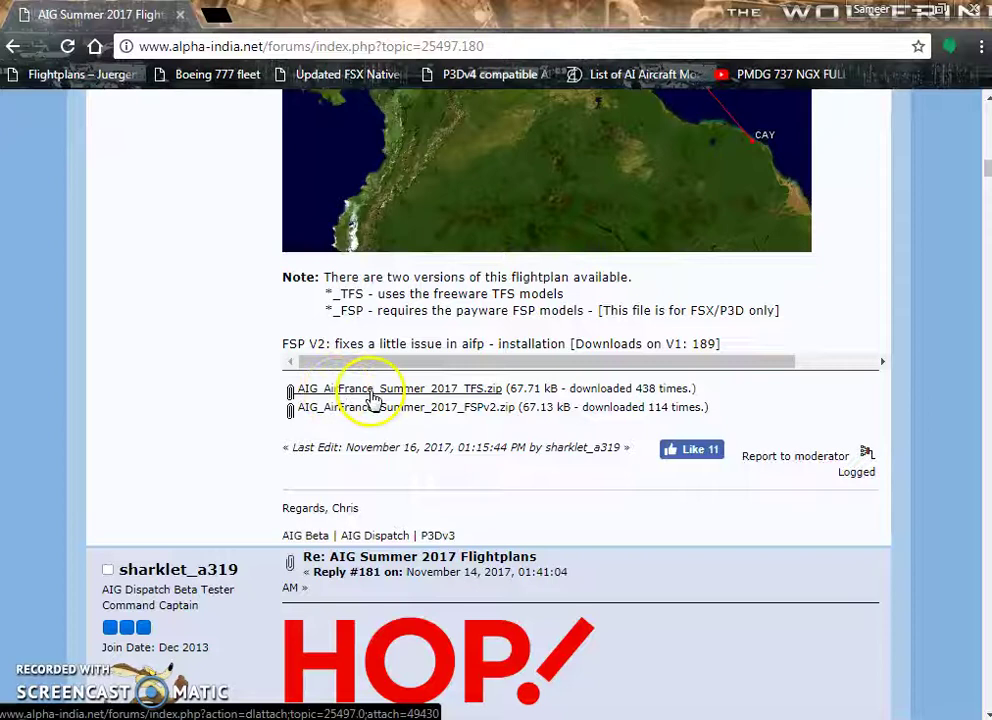
Download AIG_AirFrance_Summer_2017_TFS.zip and show it in the Downloads folder.
click(375, 390)
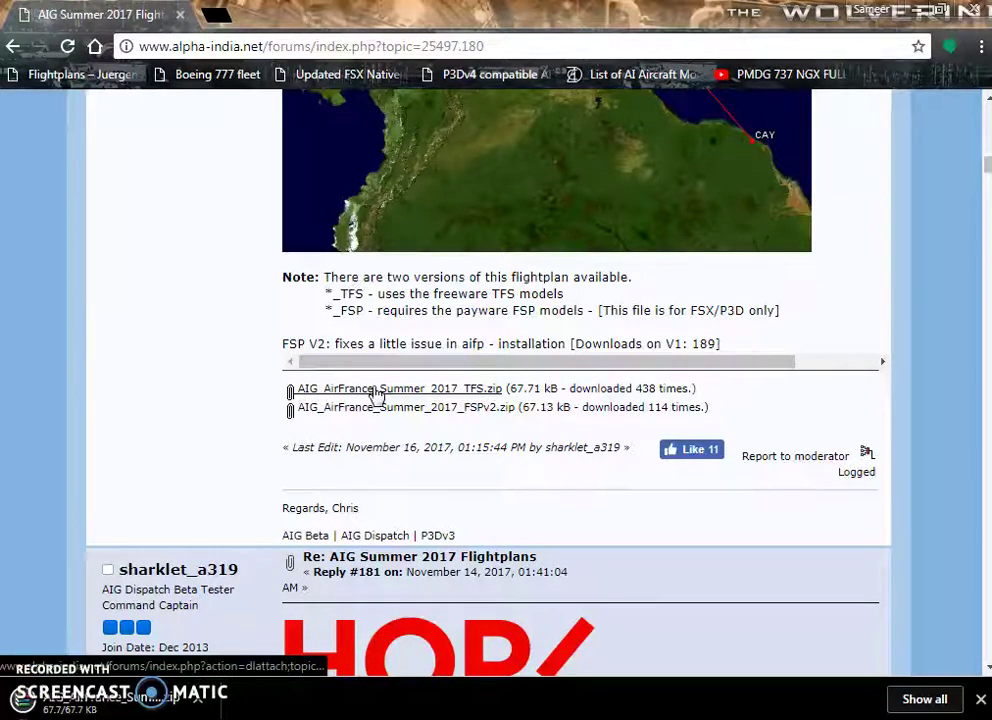
click(116, 706)
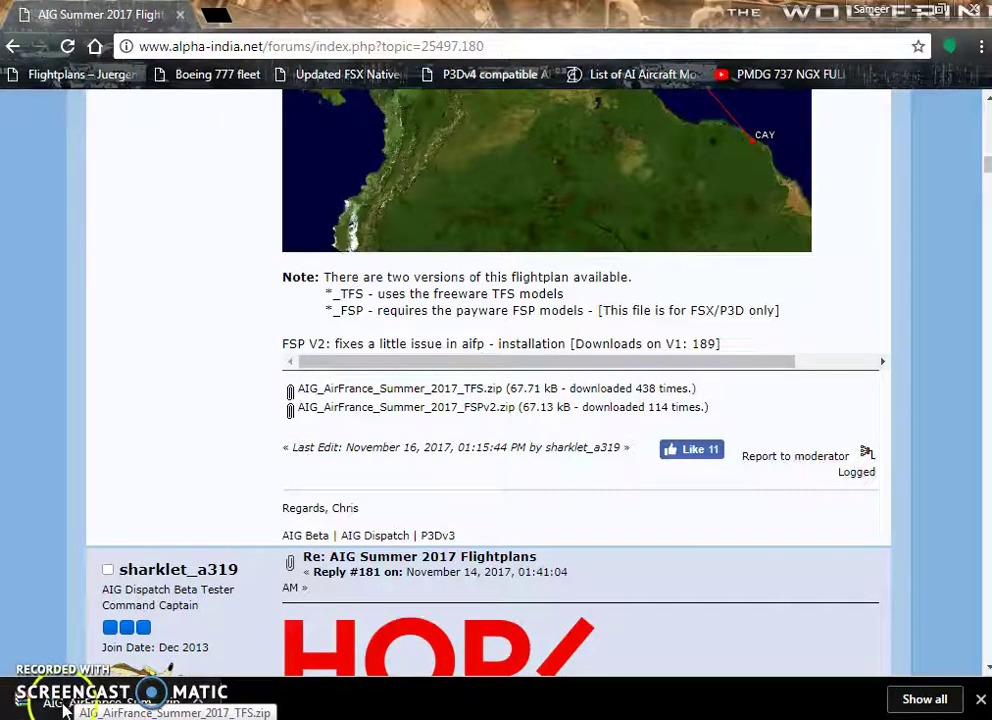
click(200, 704)
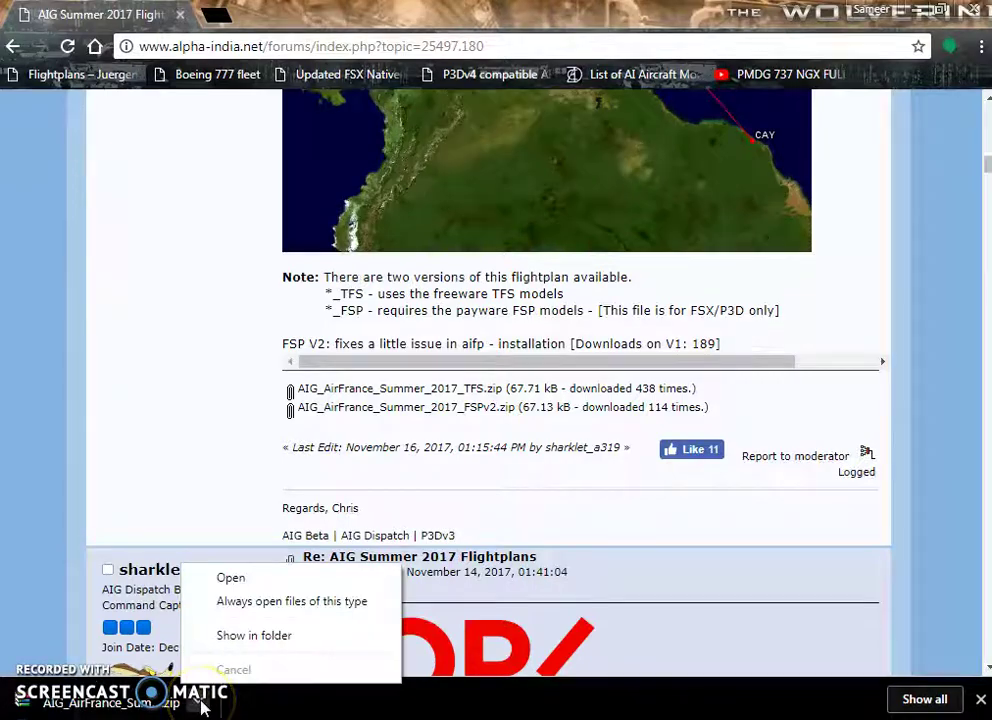
click(254, 635)
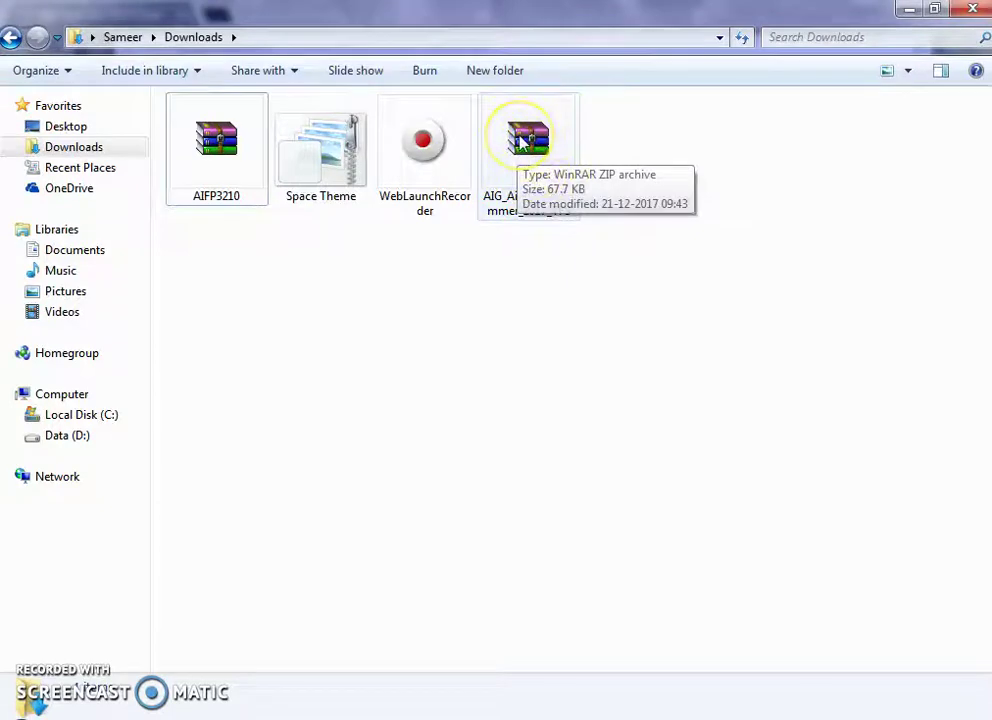
Select the Air France zip in Downloads and open C:\AIFP3210\FlightPlans in a second Explorer window.
click(521, 143)
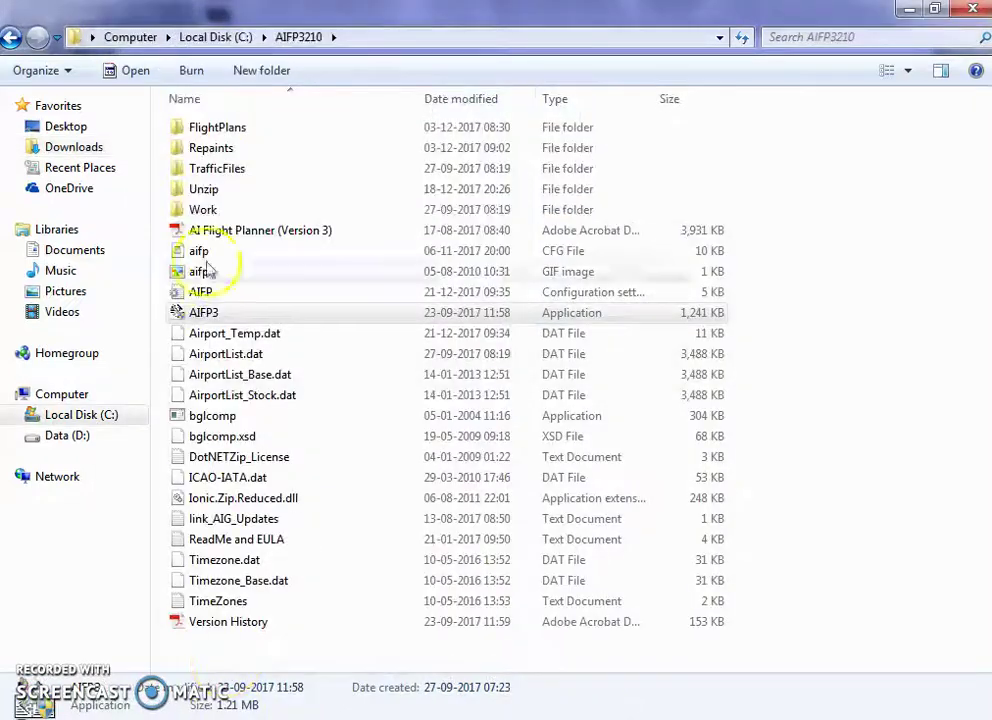
double_click(229, 127)
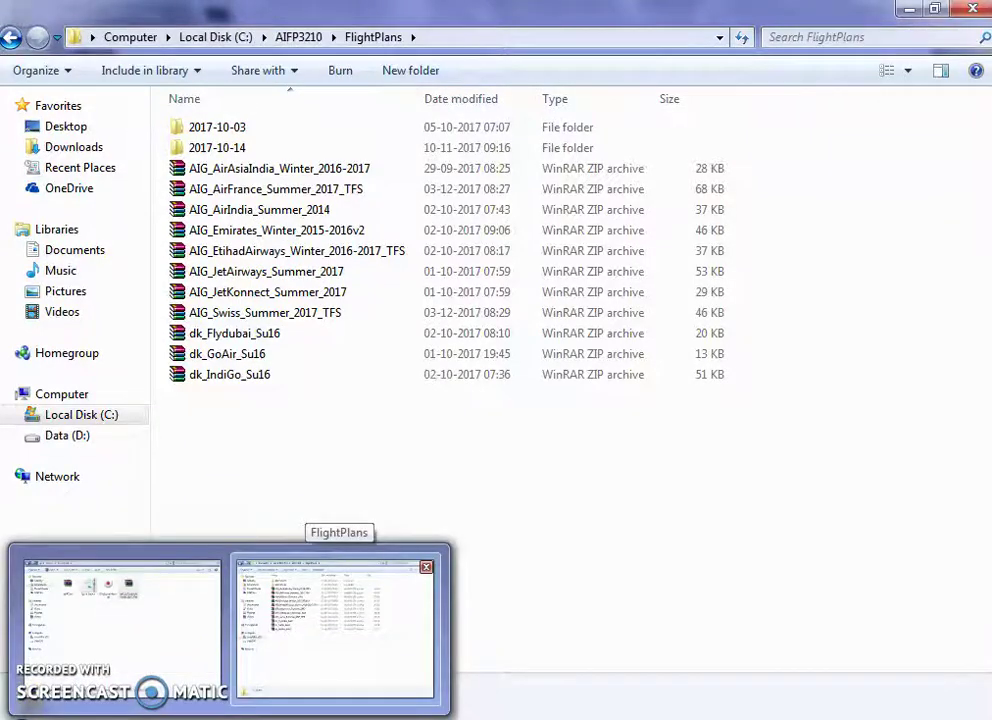
click(199, 660)
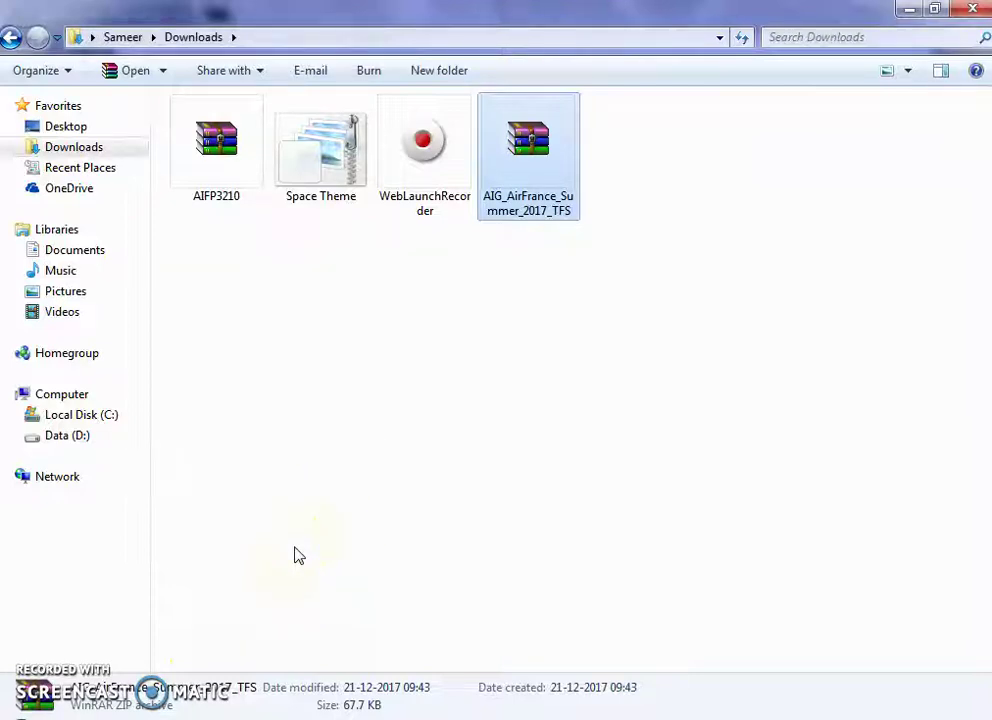
click(290, 551)
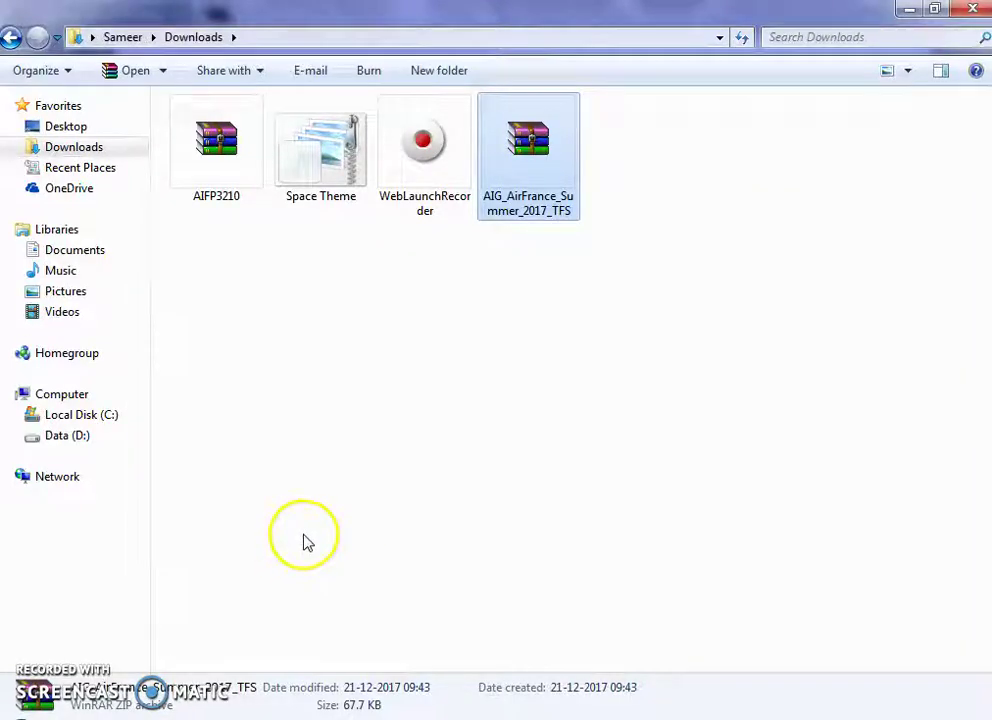
click(292, 540)
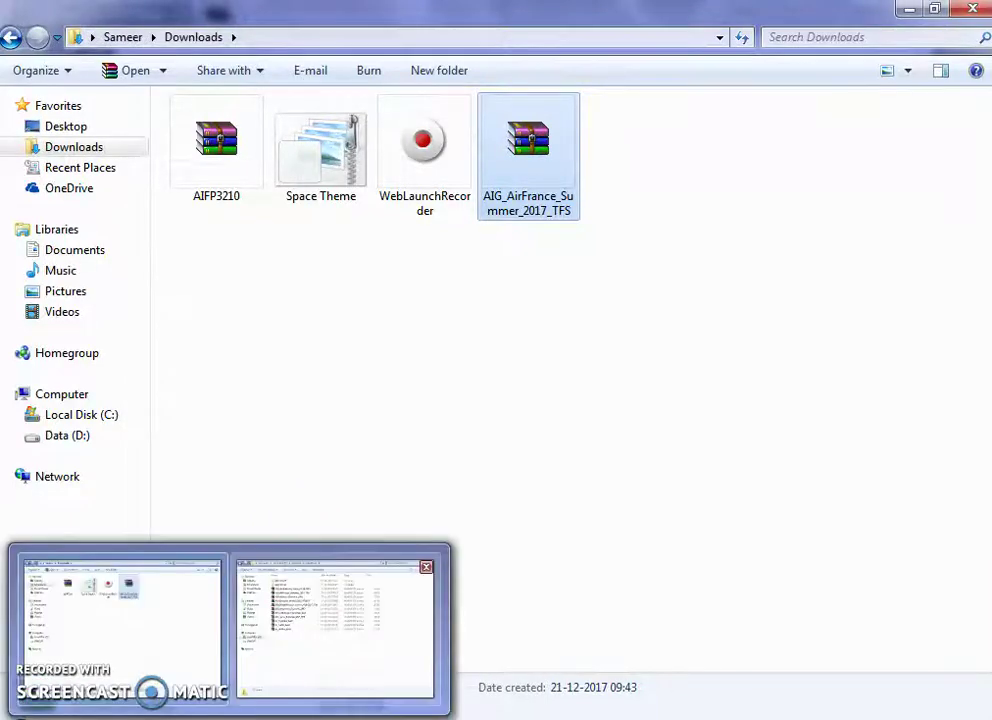
click(335, 625)
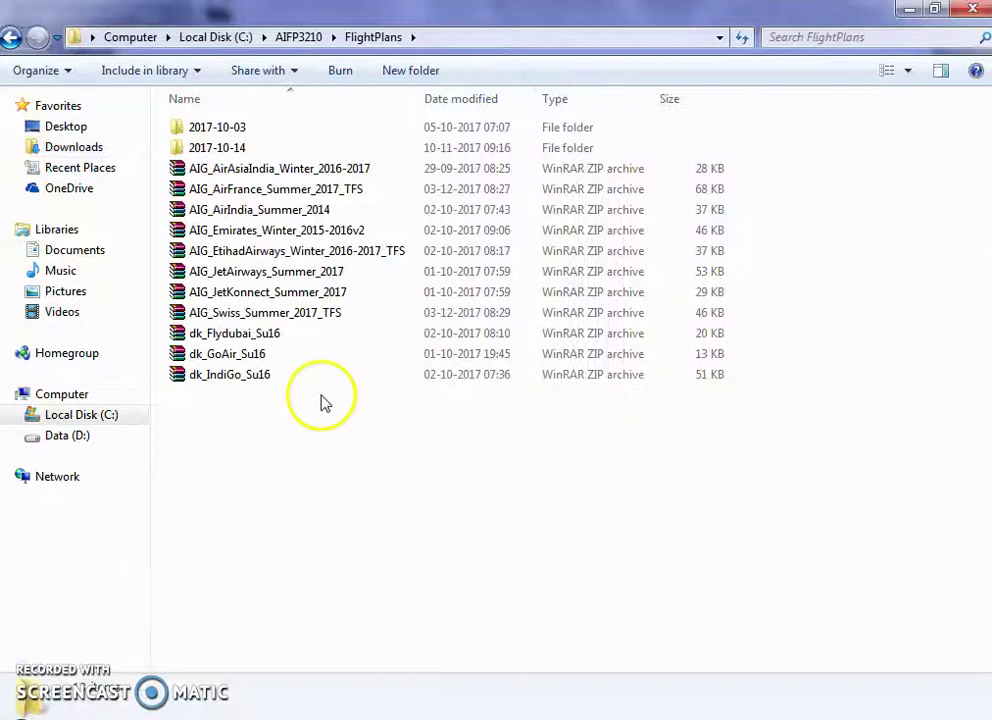
click(338, 470)
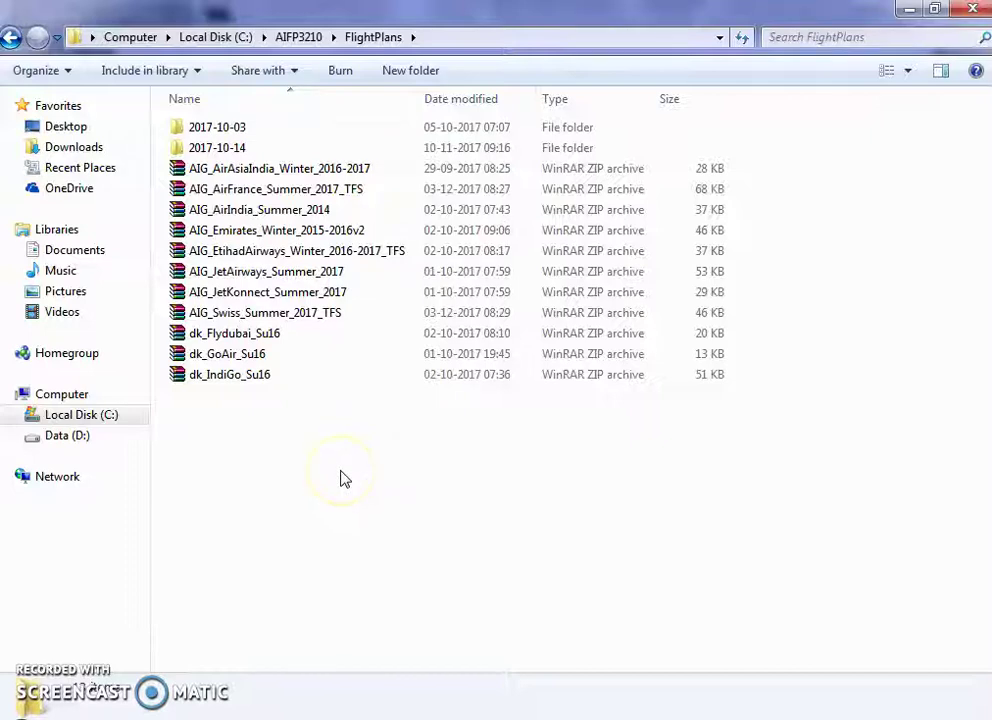